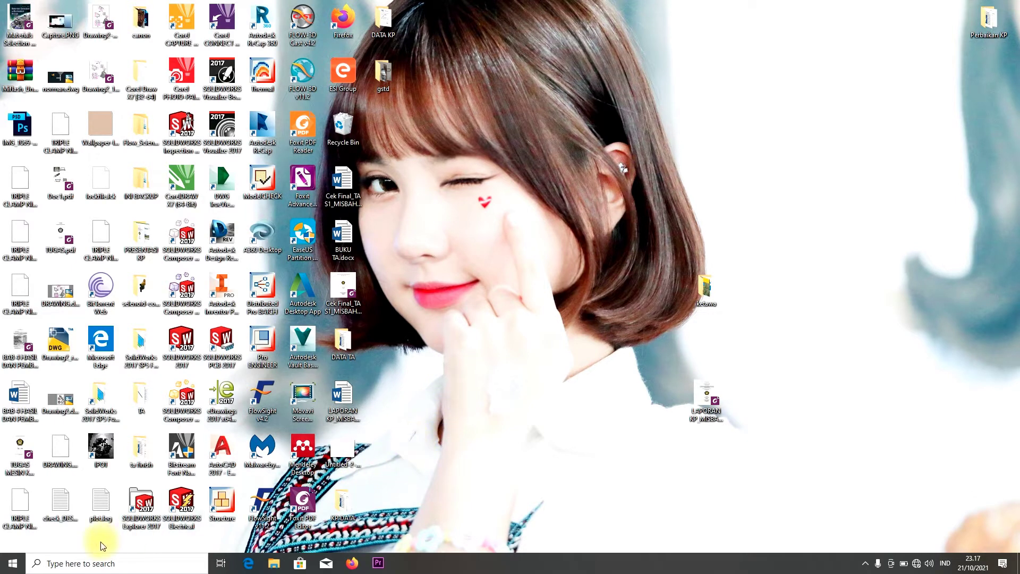
# Scroll the Start menu app list and expand the AutoCAD 2017 - English folder
pyautogui.click(14, 565)
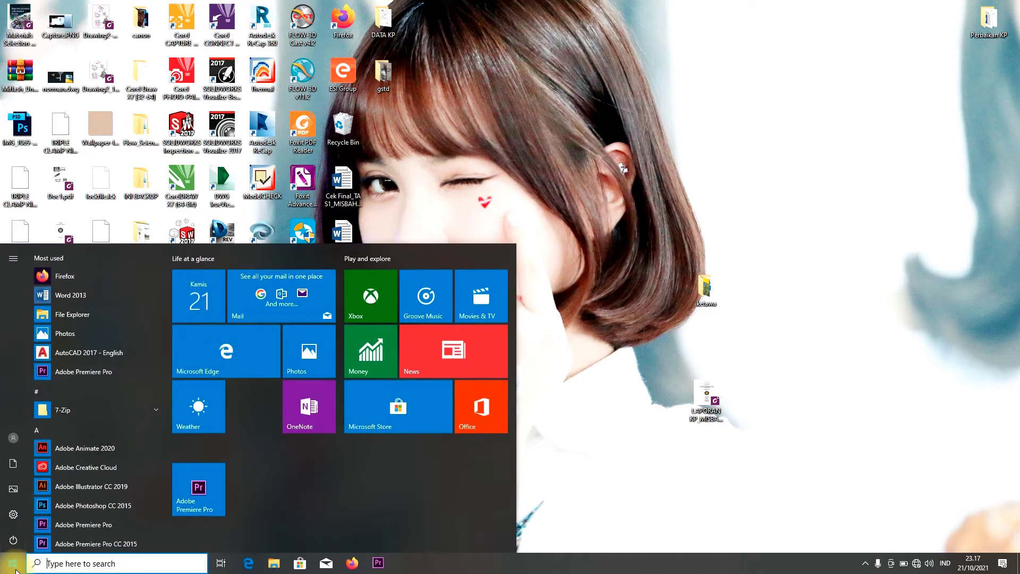
pyautogui.scroll(-1, 75, 501)
pyautogui.scroll(-5, 75, 502)
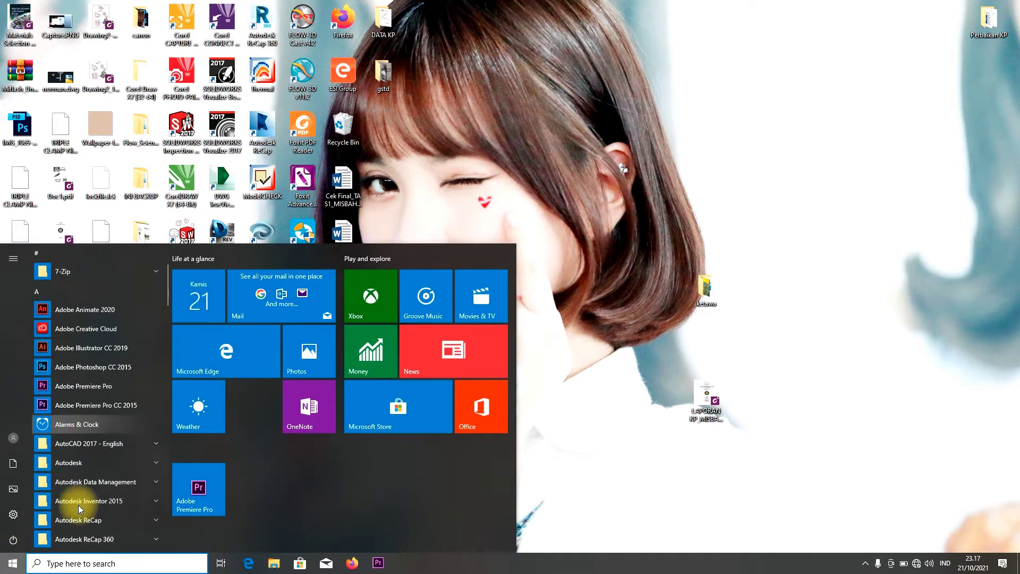
pyautogui.scroll(-4, 82, 508)
pyautogui.scroll(-1, 91, 467)
pyautogui.scroll(1, 103, 431)
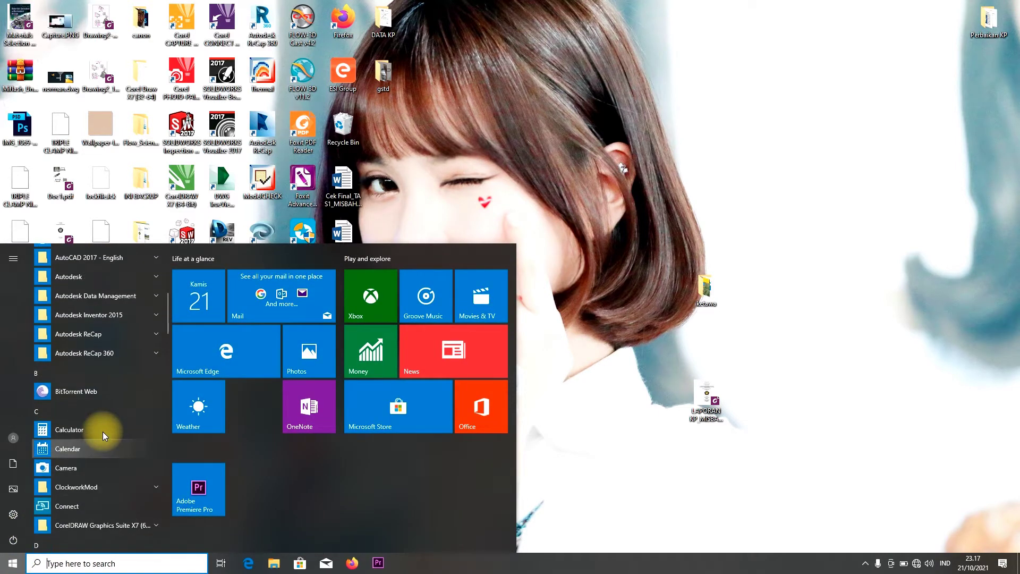
pyautogui.scroll(2, 129, 332)
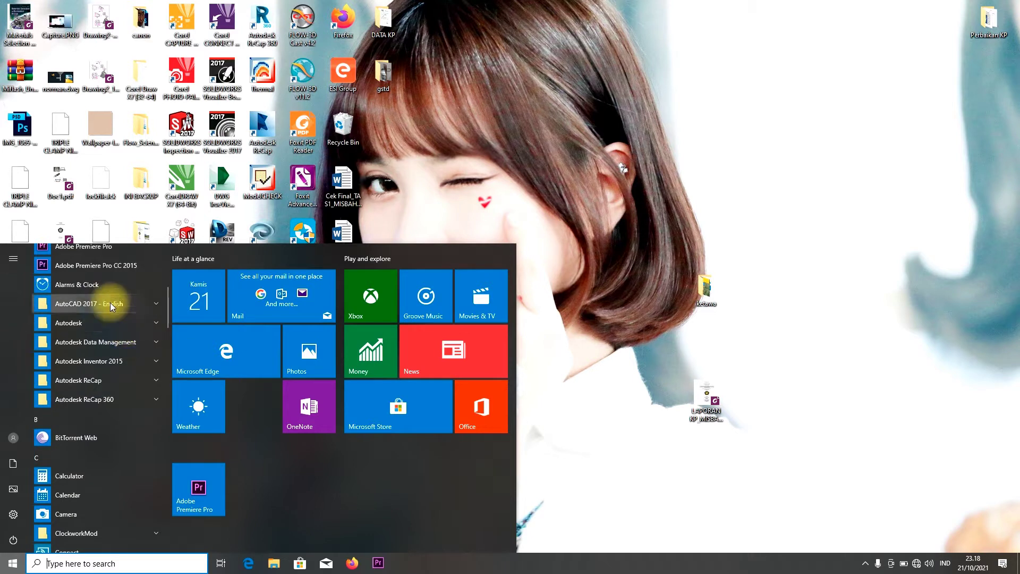
pyautogui.click(155, 314)
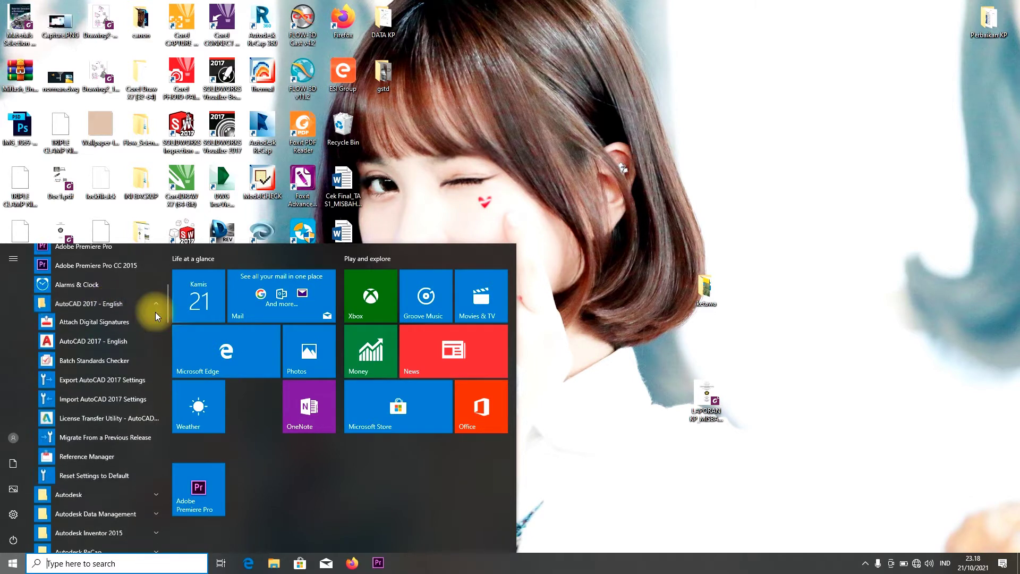
# Run Reset Settings to Default, resetting custom settings without a backup
pyautogui.click(120, 476)
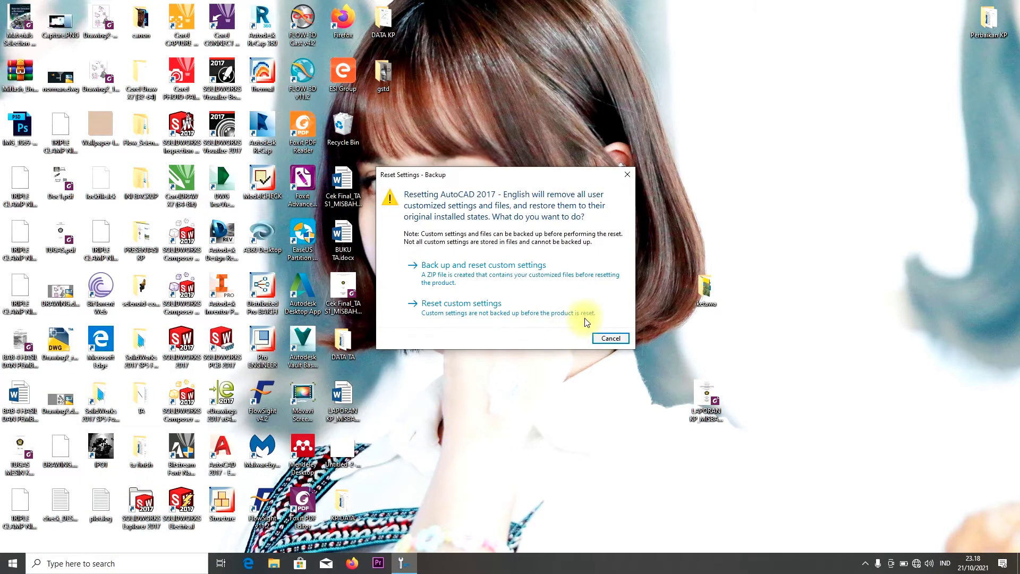
pyautogui.click(537, 304)
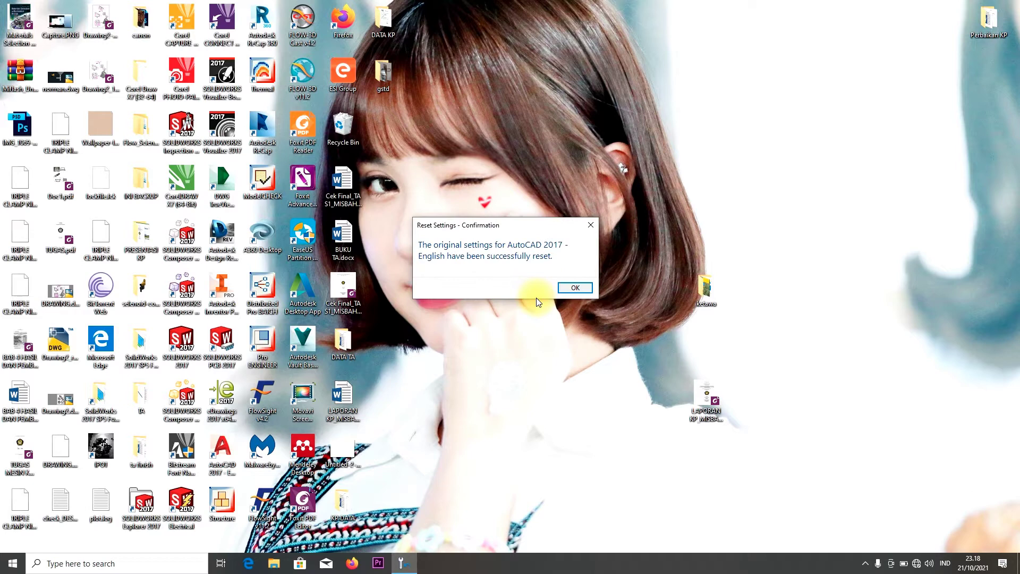
pyautogui.click(570, 288)
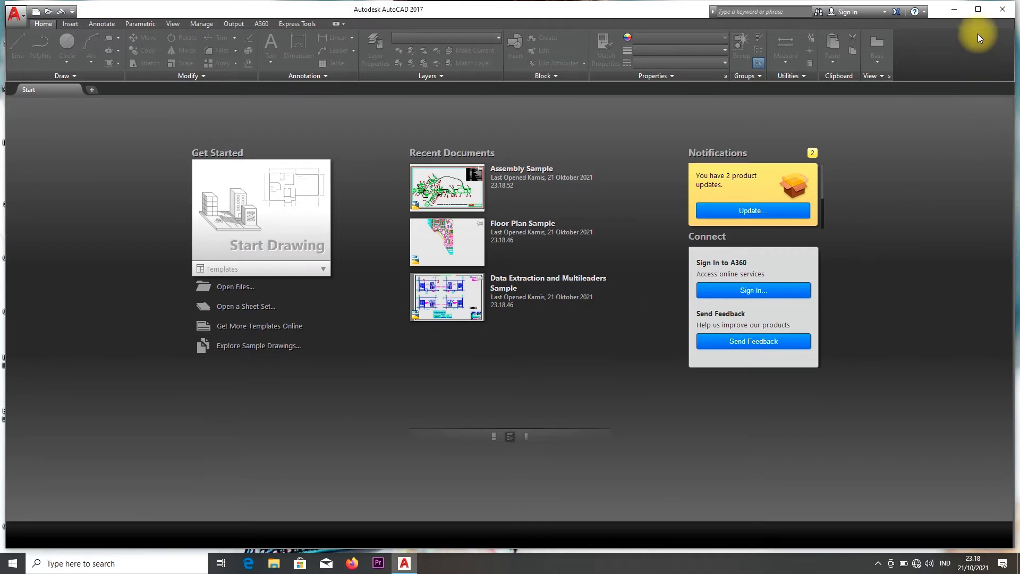
# Maximize AutoCAD and create a new Drawing1 from the acadiso.dwt template
pyautogui.click(979, 17)
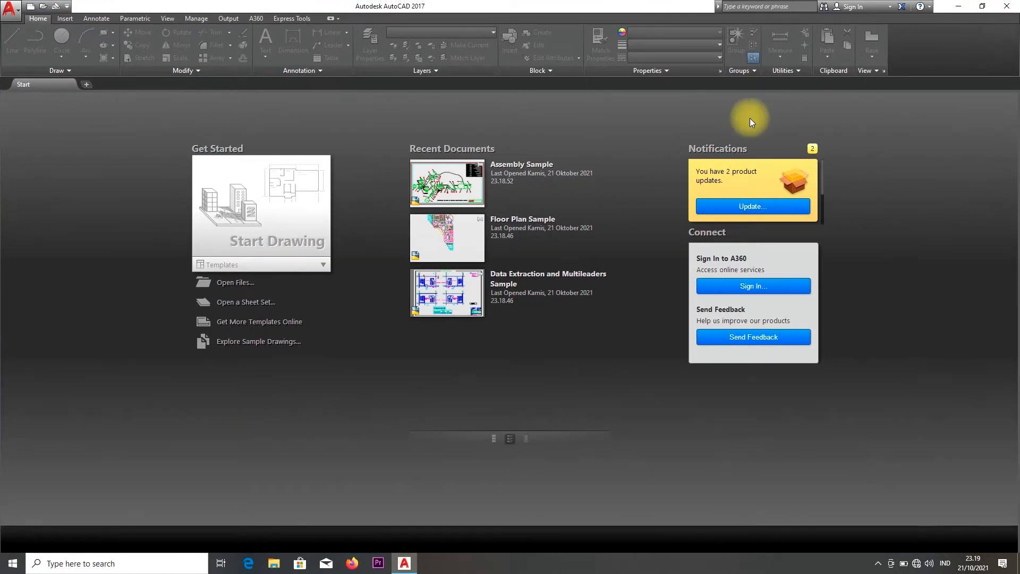
pyautogui.click(11, 11)
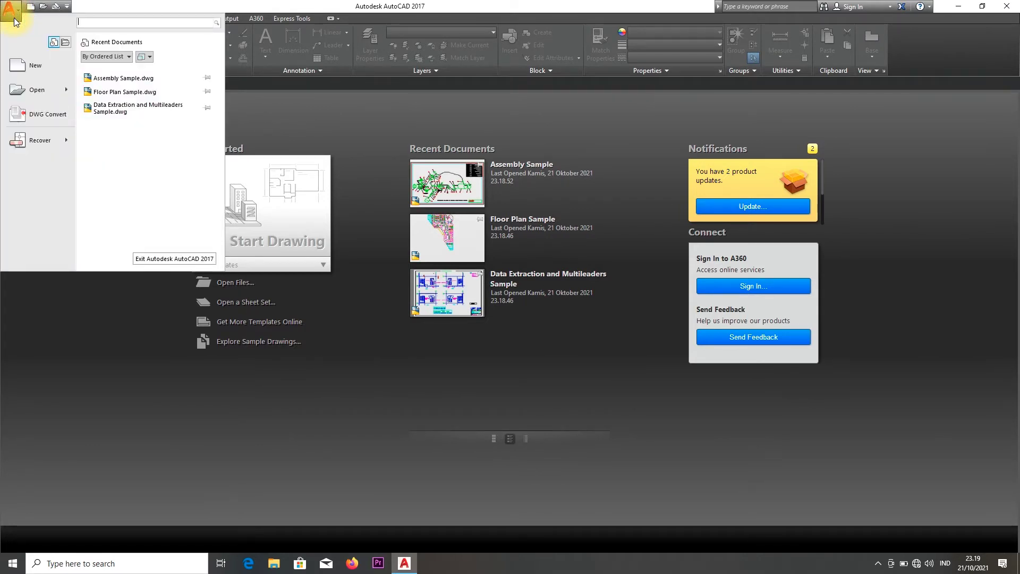
pyautogui.click(51, 68)
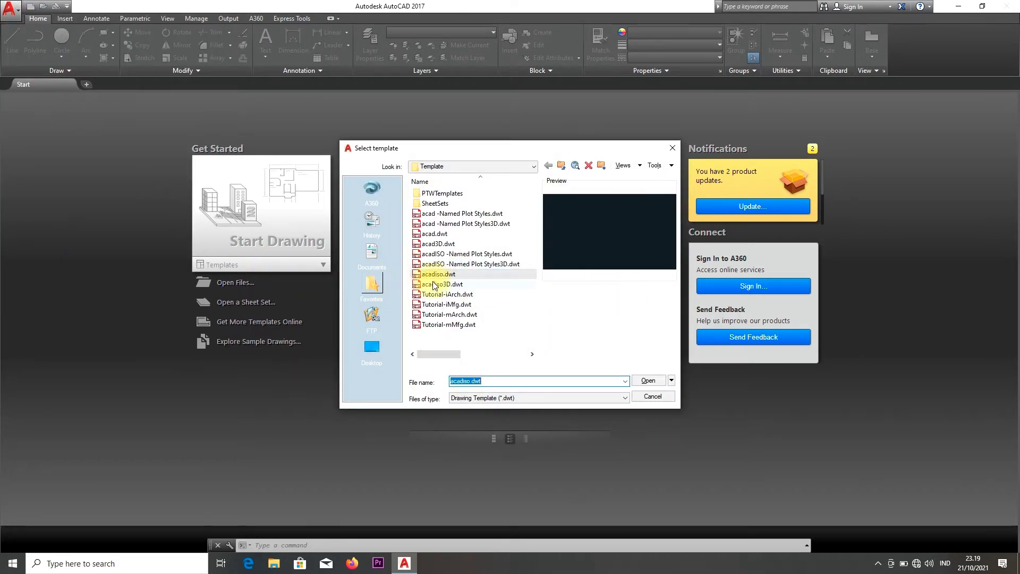
pyautogui.click(648, 381)
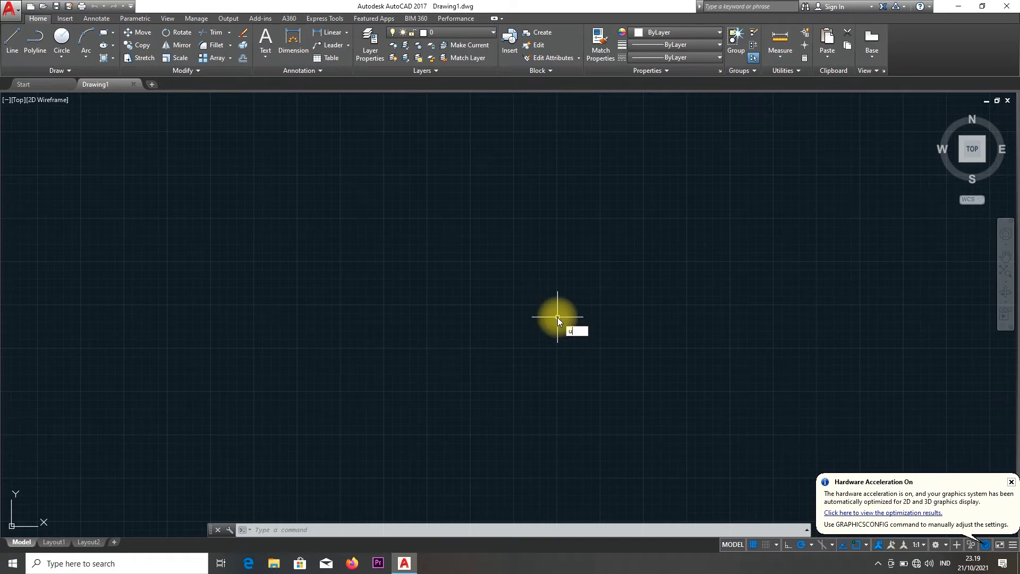
# Use UNITS to set Decimal length, 0.0000 precision and Millimeters insertion scale
pyautogui.write('nits')
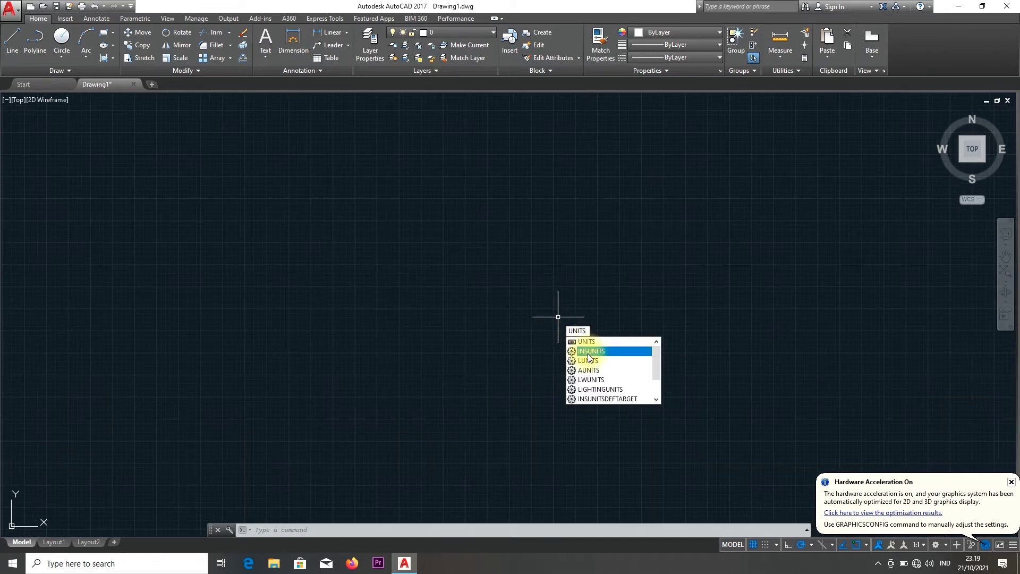
pyautogui.click(592, 342)
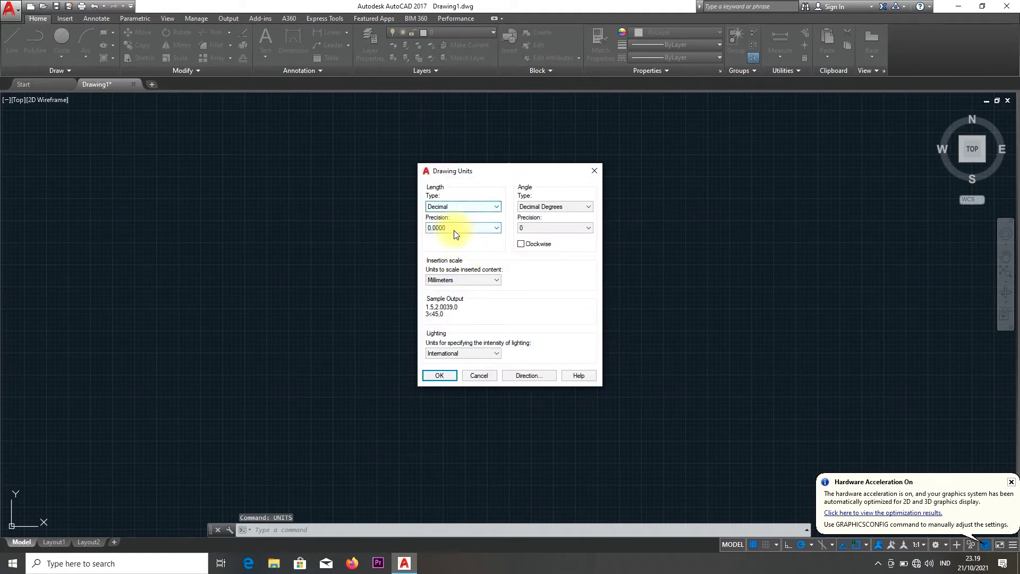
pyautogui.click(467, 207)
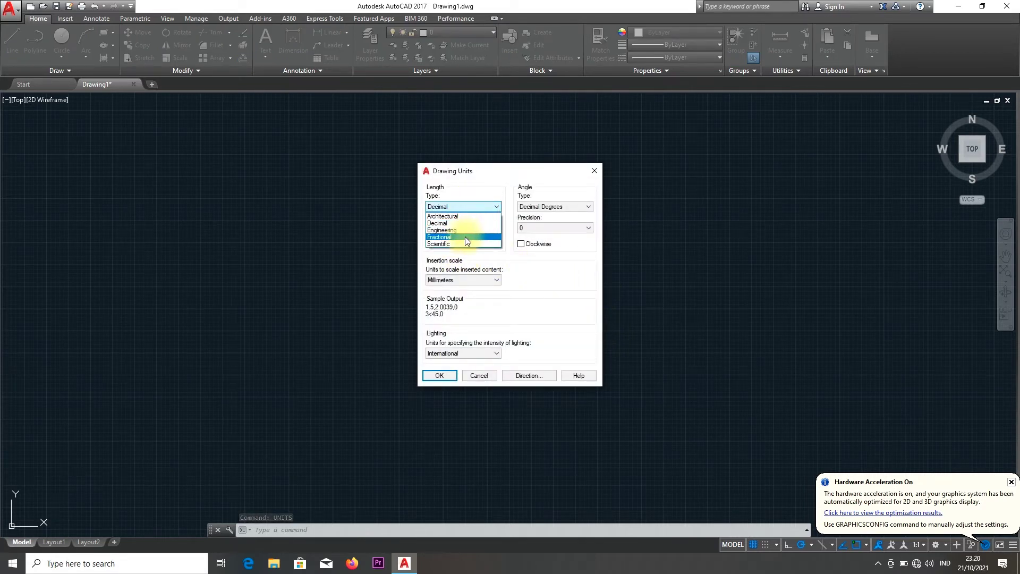
pyautogui.click(465, 230)
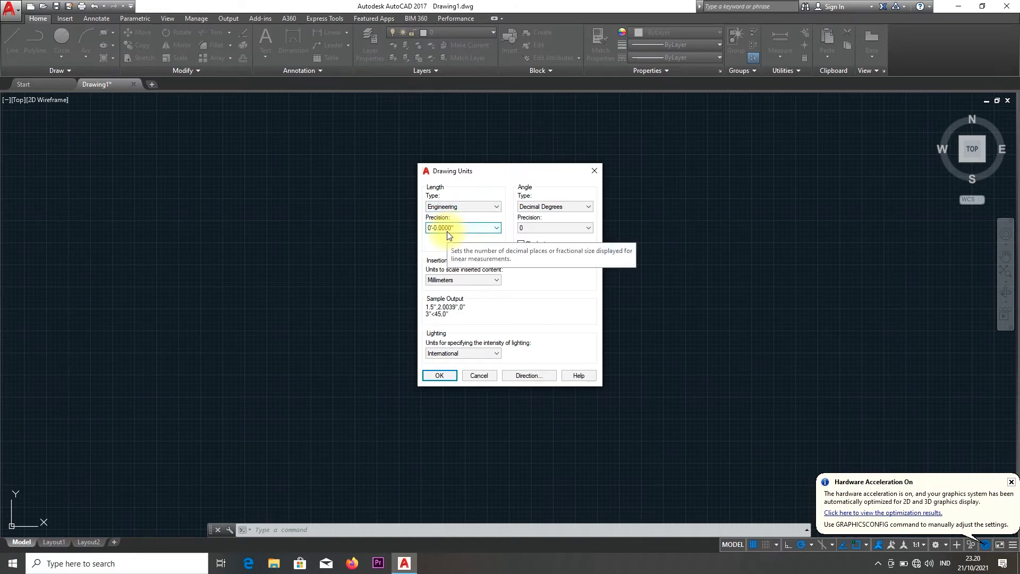
pyautogui.click(471, 208)
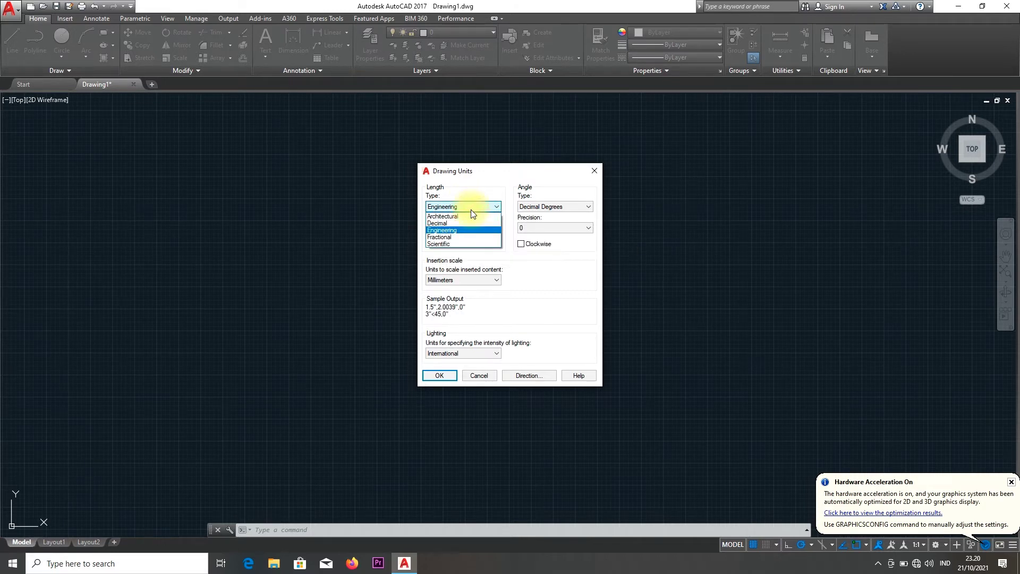
pyautogui.click(467, 224)
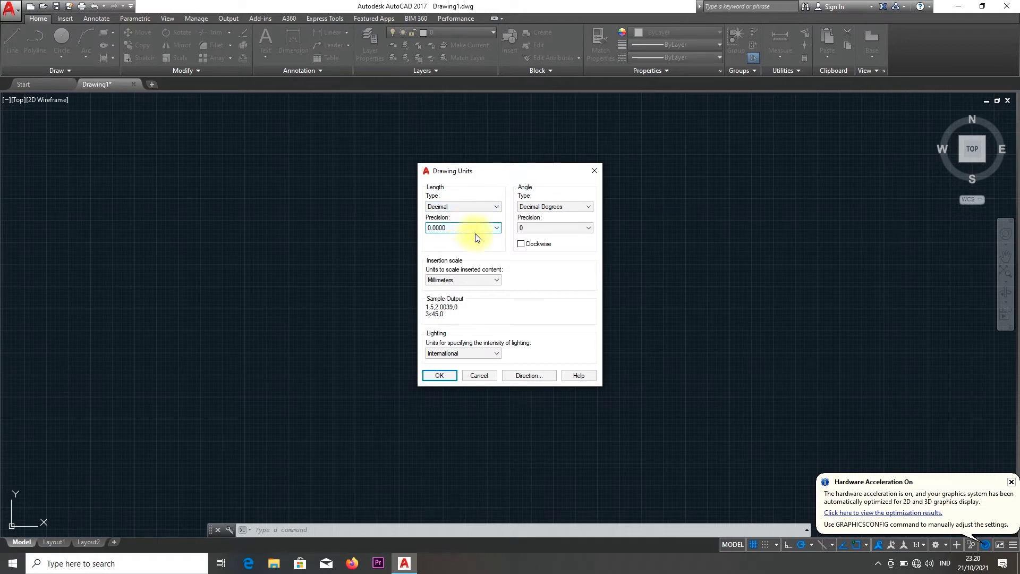
pyautogui.click(438, 374)
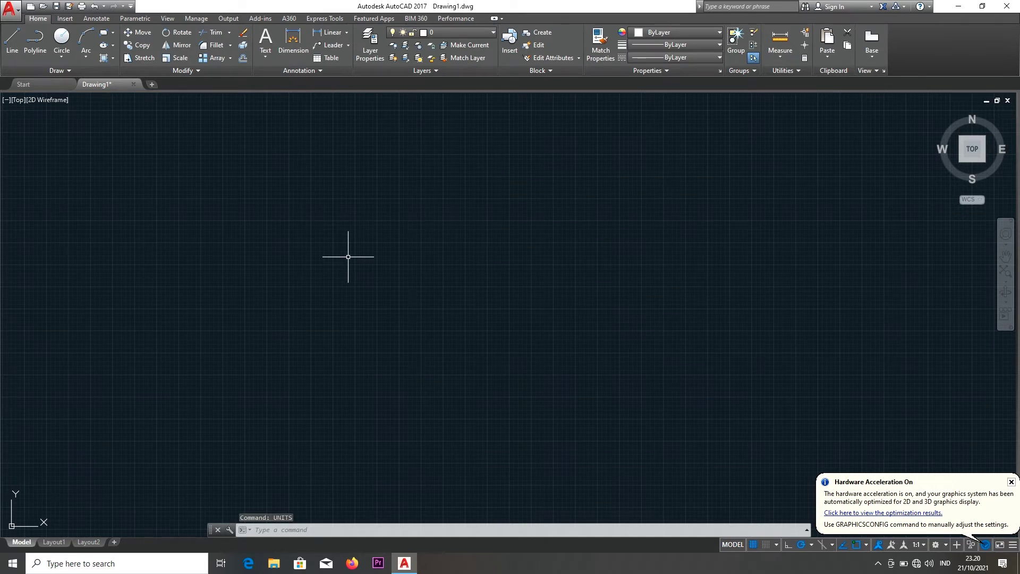
# Enable every object snap mode with Select All in the OS Drafting Settings
pyautogui.write('Os')
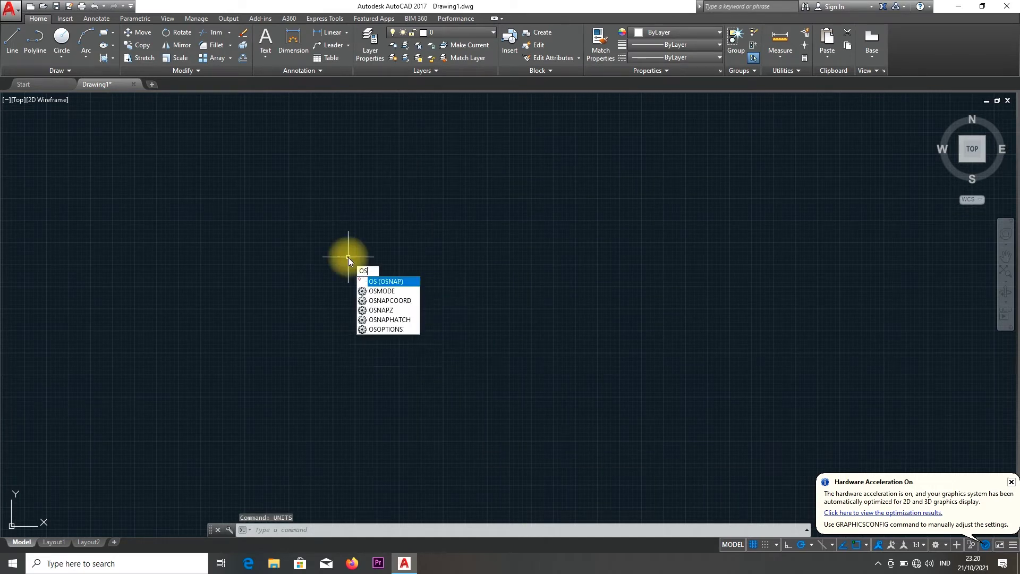
pyautogui.press('BackSpace')
pyautogui.press('BackSpace')
pyautogui.press('Return')
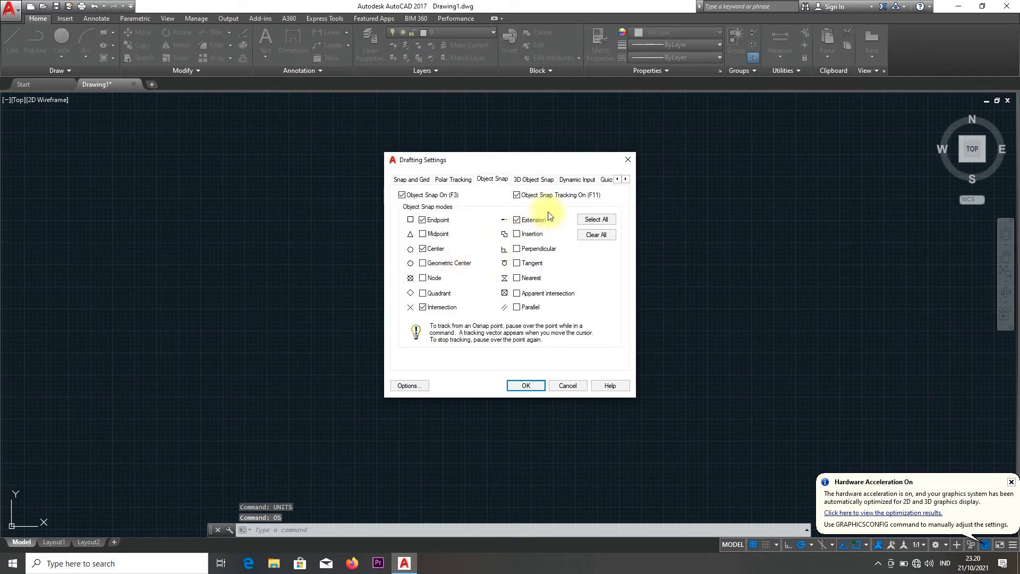
pyautogui.click(597, 219)
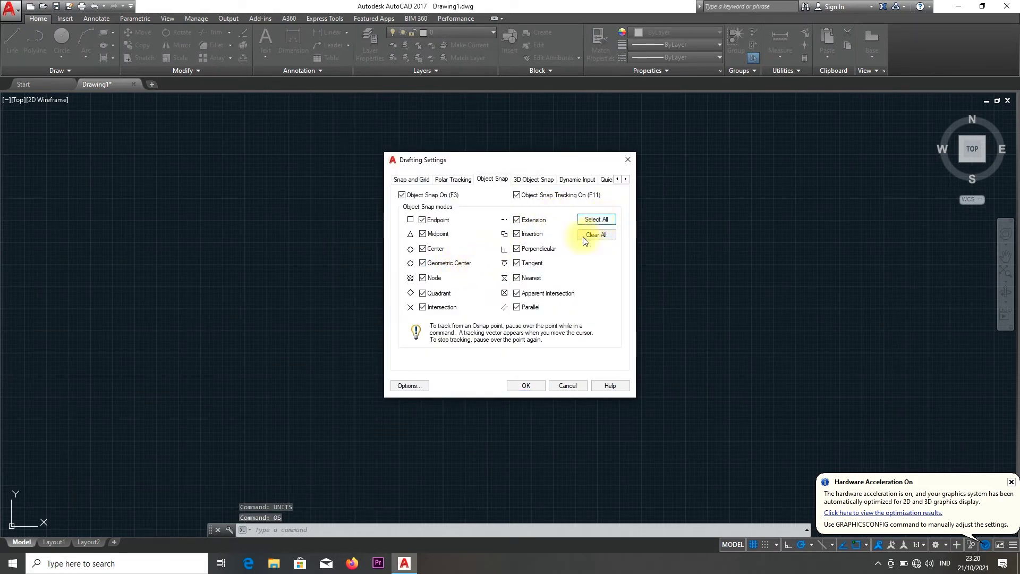
pyautogui.click(528, 387)
pyautogui.write('L')
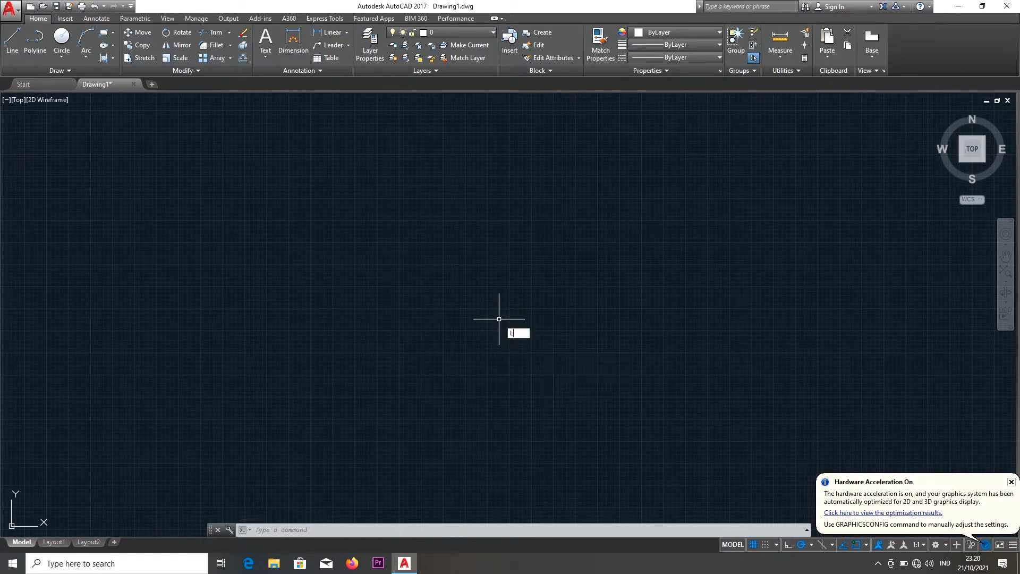
# Draw a horizontal test line across the canvas centre
pyautogui.write('l')
pyautogui.press('Return')
pyautogui.press('Return')
pyautogui.click(374, 266)
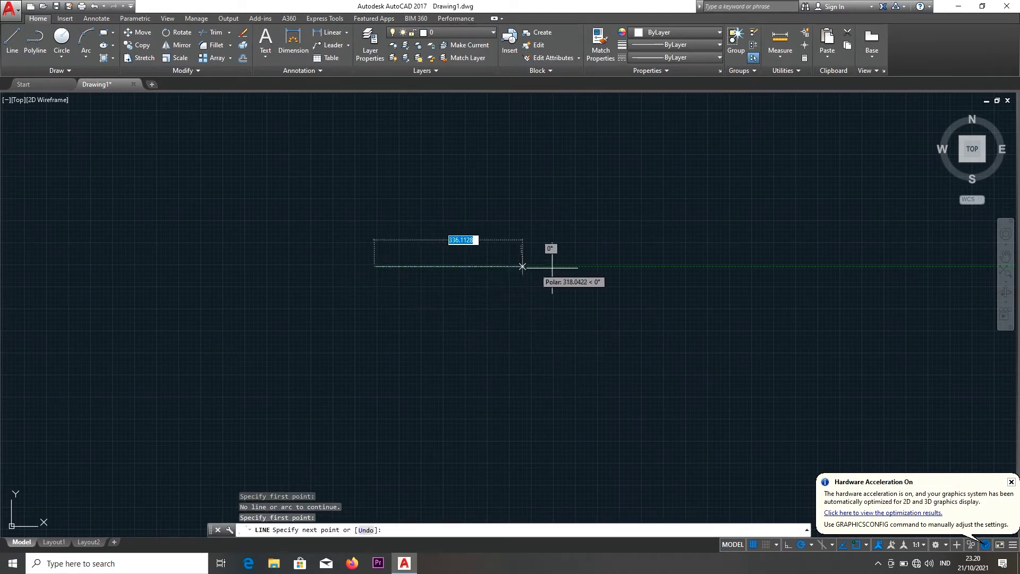
pyautogui.click(588, 266)
pyautogui.press('Escape')
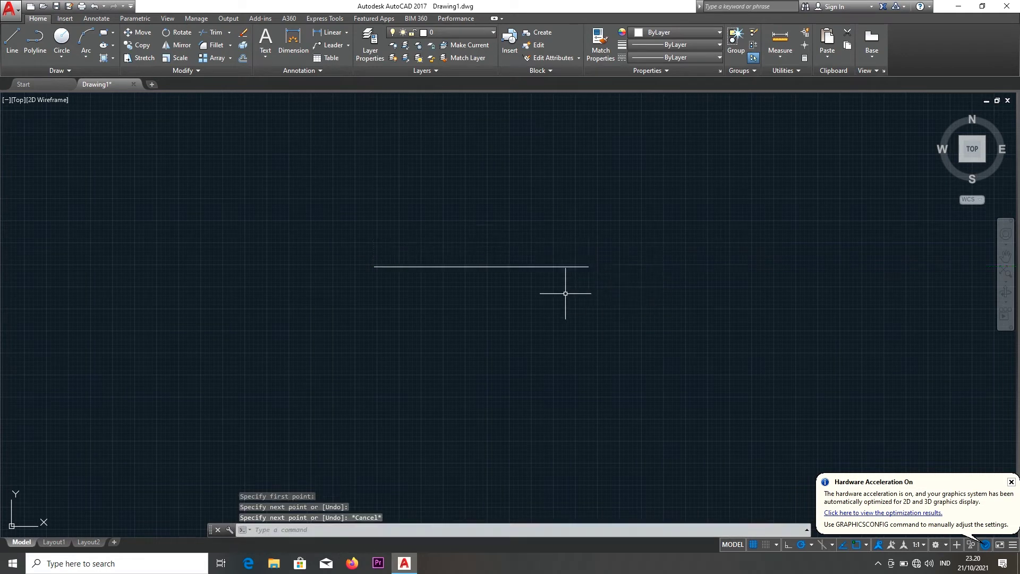
# Turn object snapping off with F3 and try a midpoint snap in a new line
pyautogui.write('l')
pyautogui.press('Return')
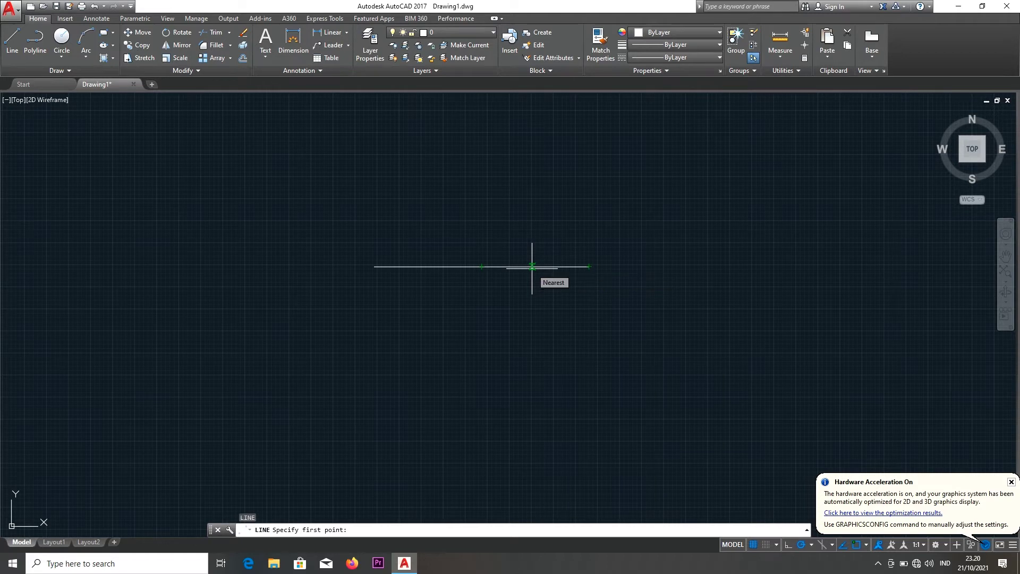
pyautogui.press('Escape')
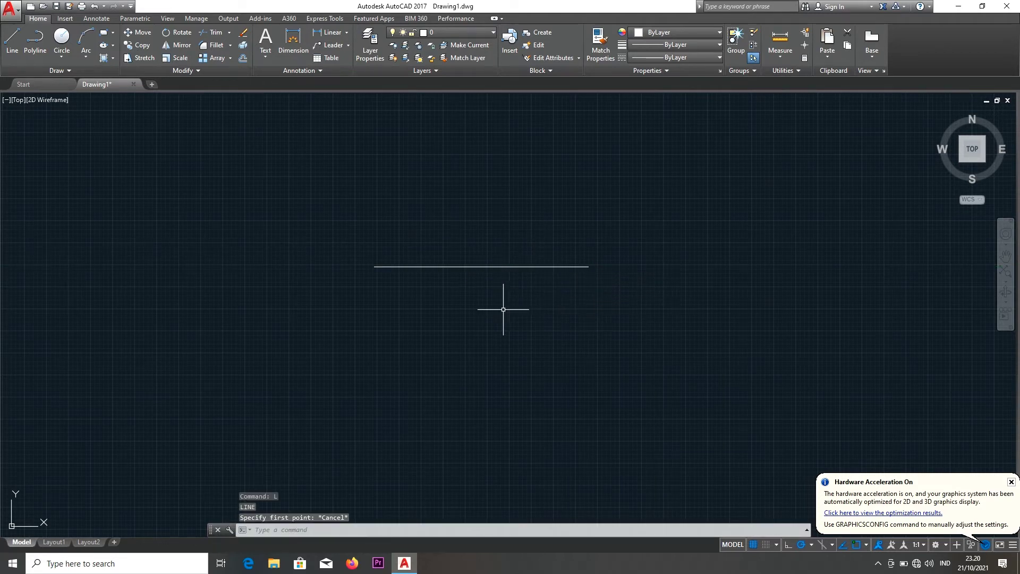
pyautogui.press('F3')
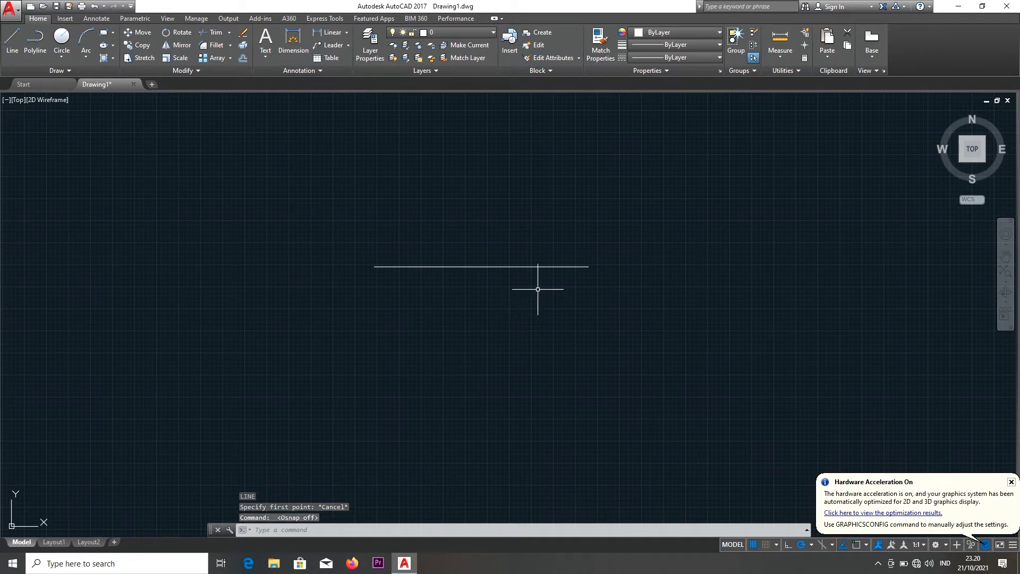
pyautogui.rightClick(537, 288)
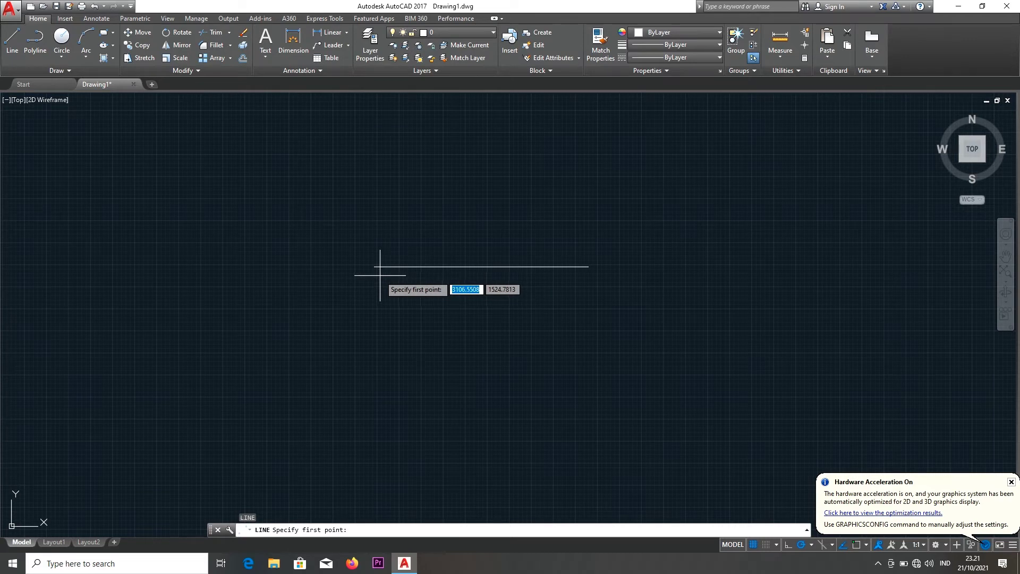
pyautogui.write('mid')
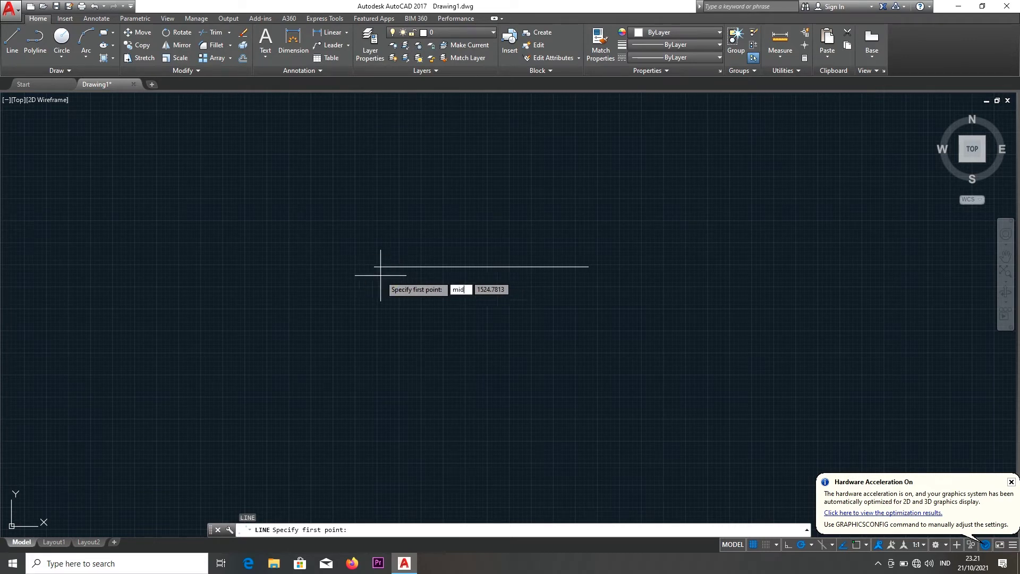
pyautogui.press('Return')
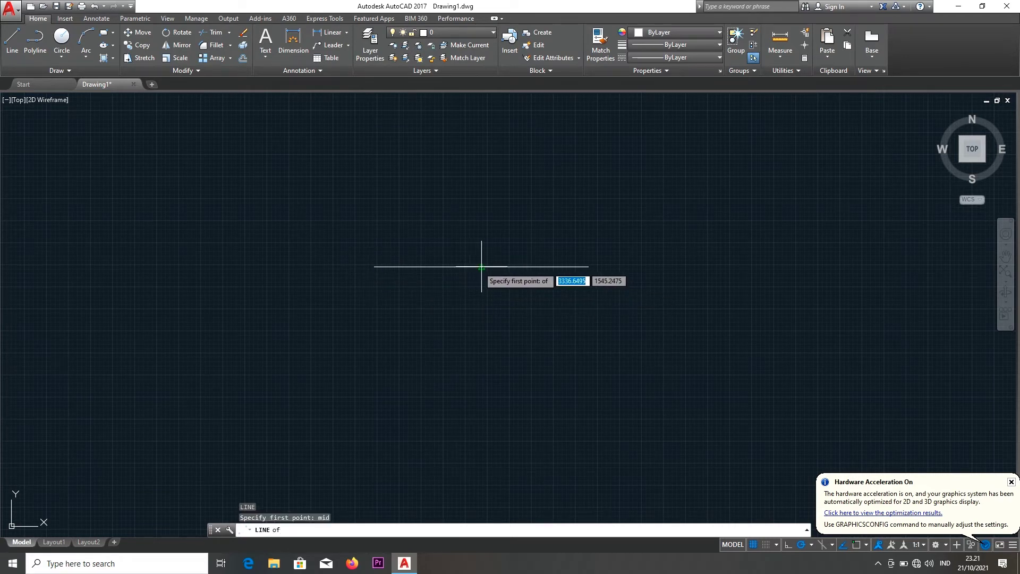
pyautogui.press('Escape')
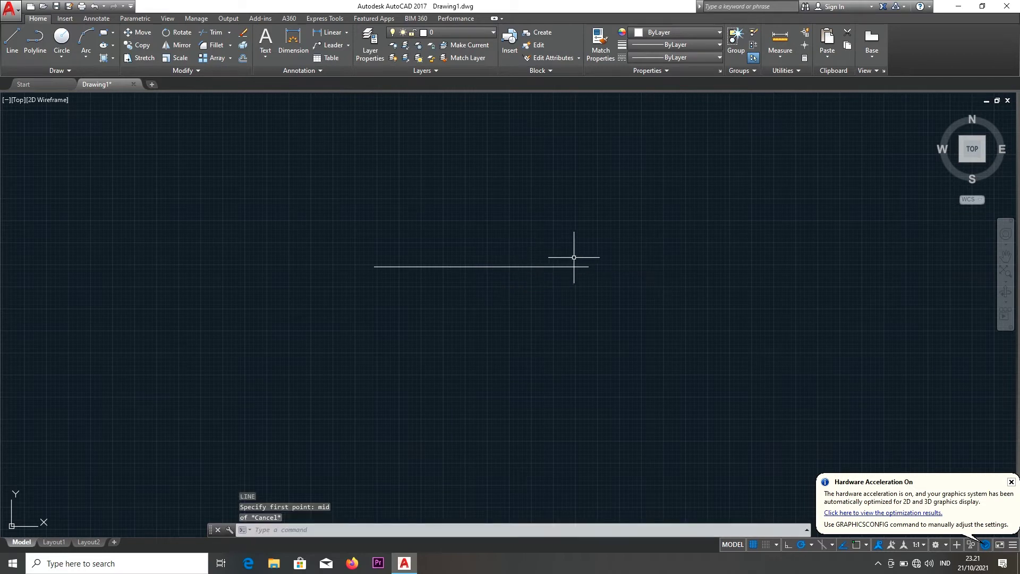
# Start another line and test an endpoint snap entry, then cancel it
pyautogui.write('l')
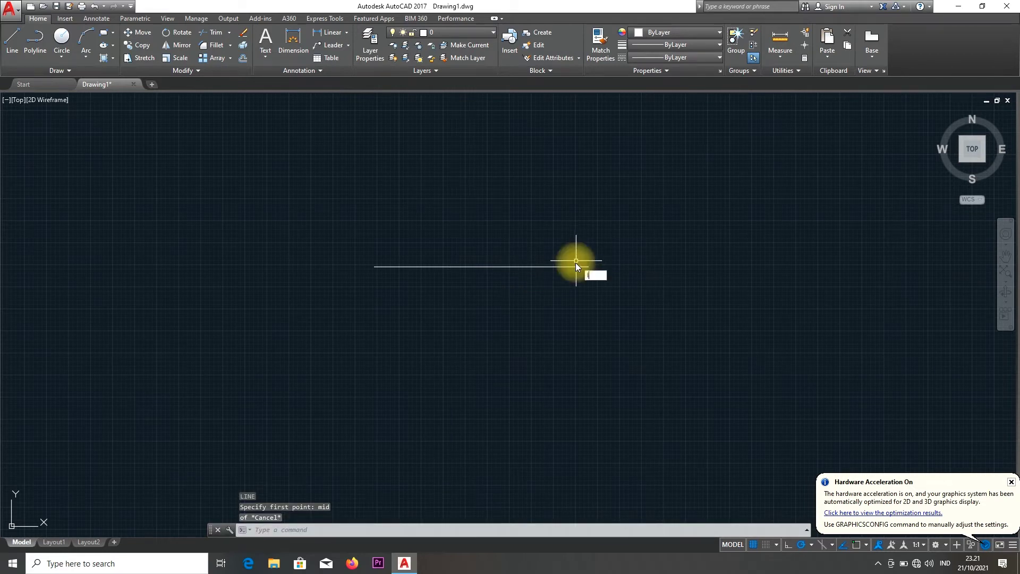
pyautogui.press('Return')
pyautogui.write('m')
pyautogui.press('BackSpace')
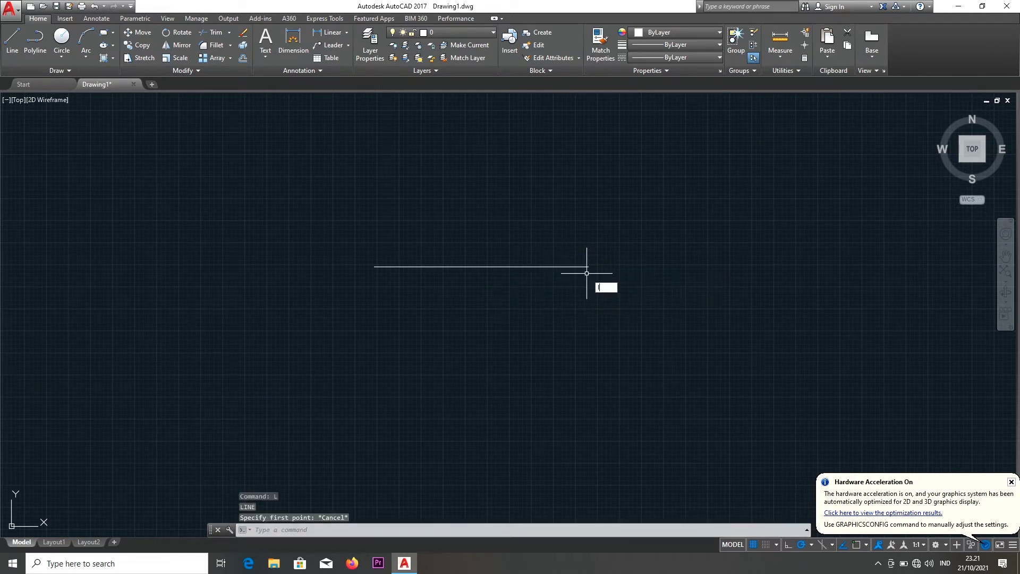
pyautogui.write('e')
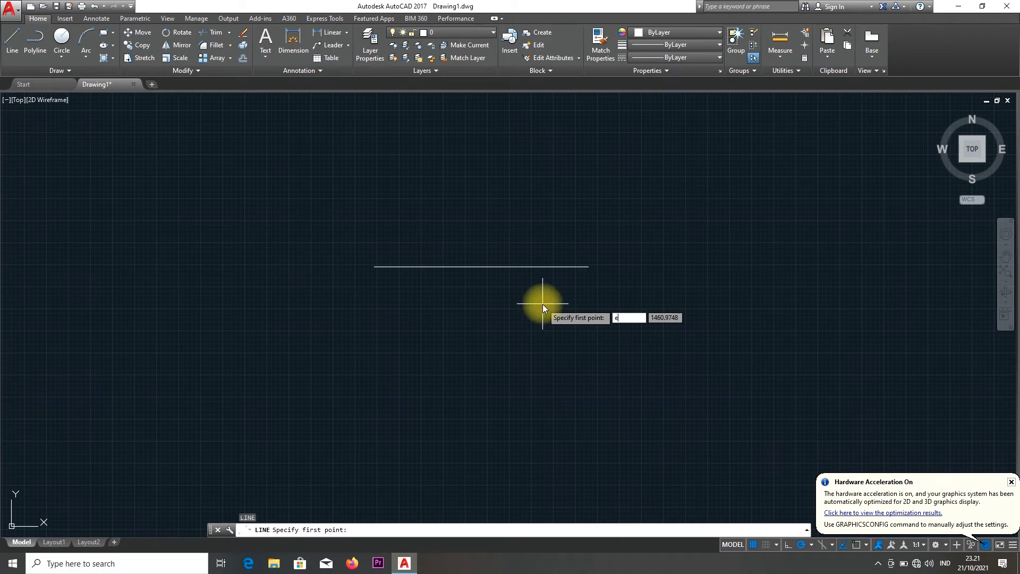
pyautogui.write('nd')
pyautogui.press('Return')
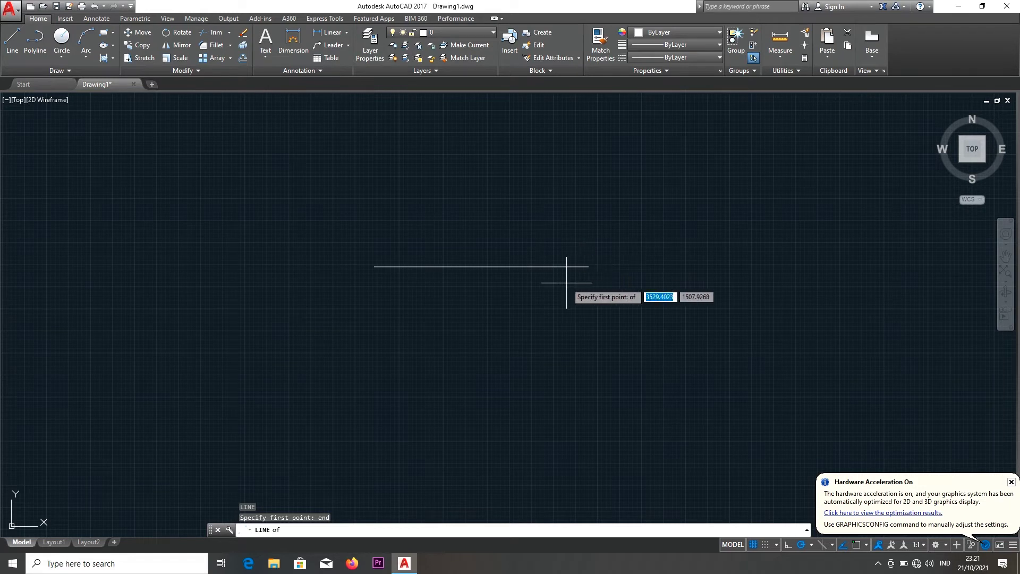
pyautogui.press('Escape')
# Erase the test line using a crossing selection and Delete
pyautogui.click(557, 257)
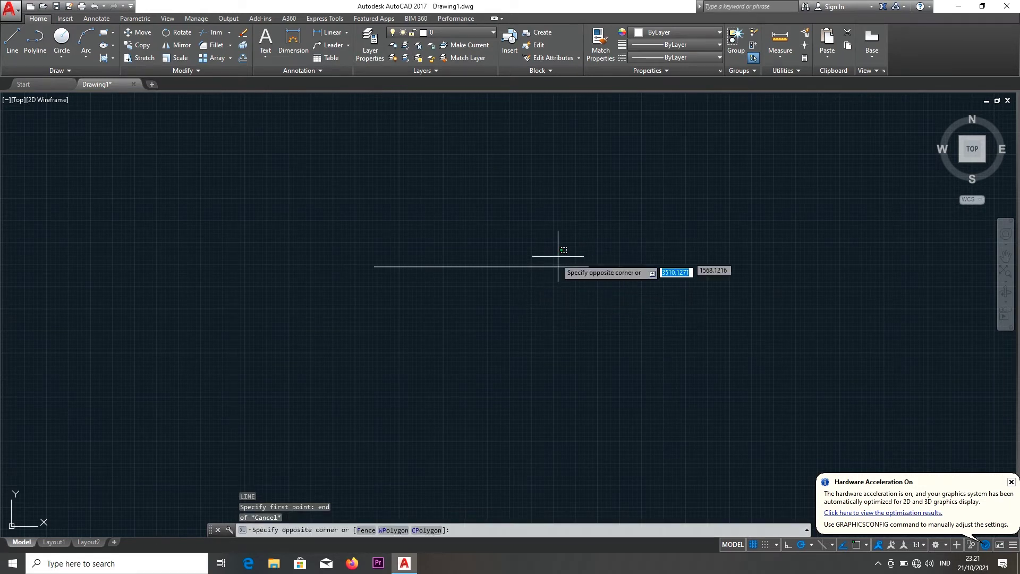
pyautogui.click(505, 301)
pyautogui.press('Delete')
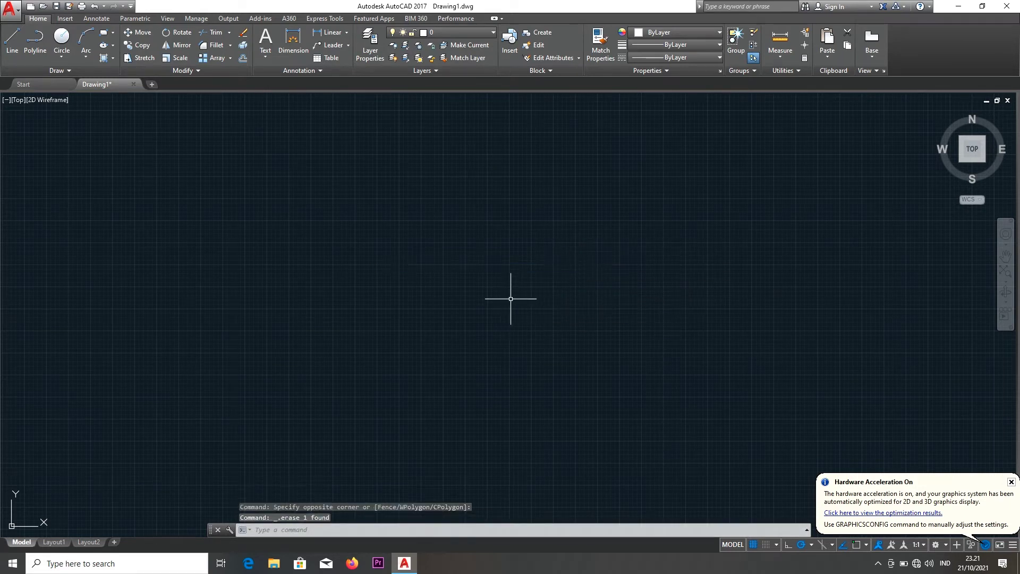
# Turn Osnap back on with F3 and enter OP for the Options command
pyautogui.press('F3')
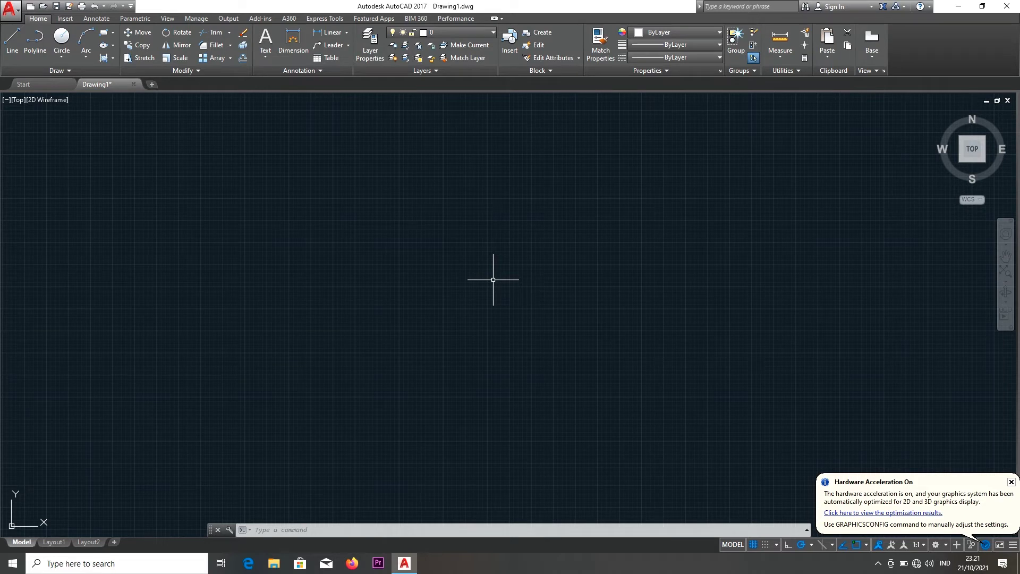
pyautogui.write('OP')
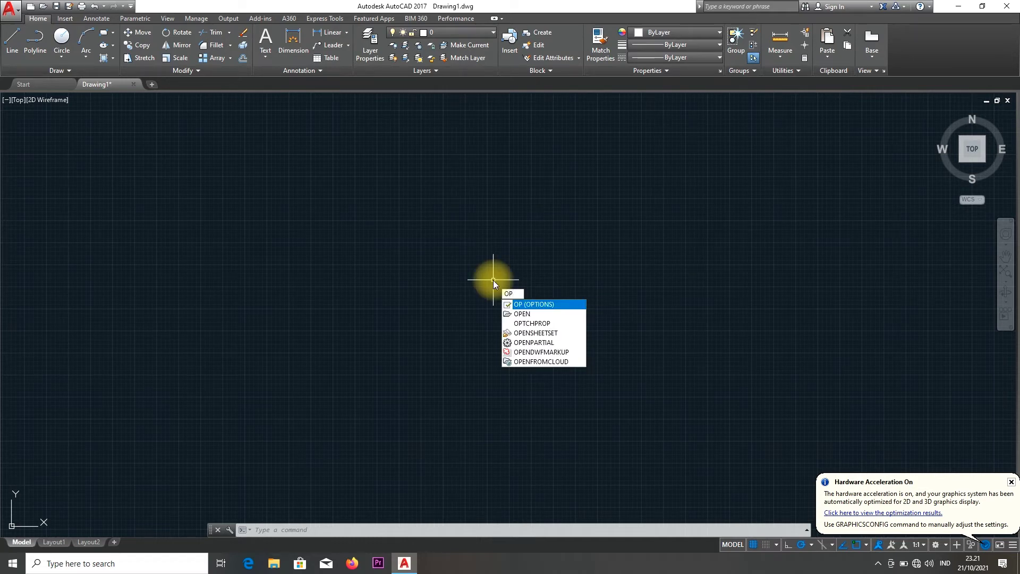
# Open the Drawing Window Colors dialog from the Options Display tab
pyautogui.press('Return')
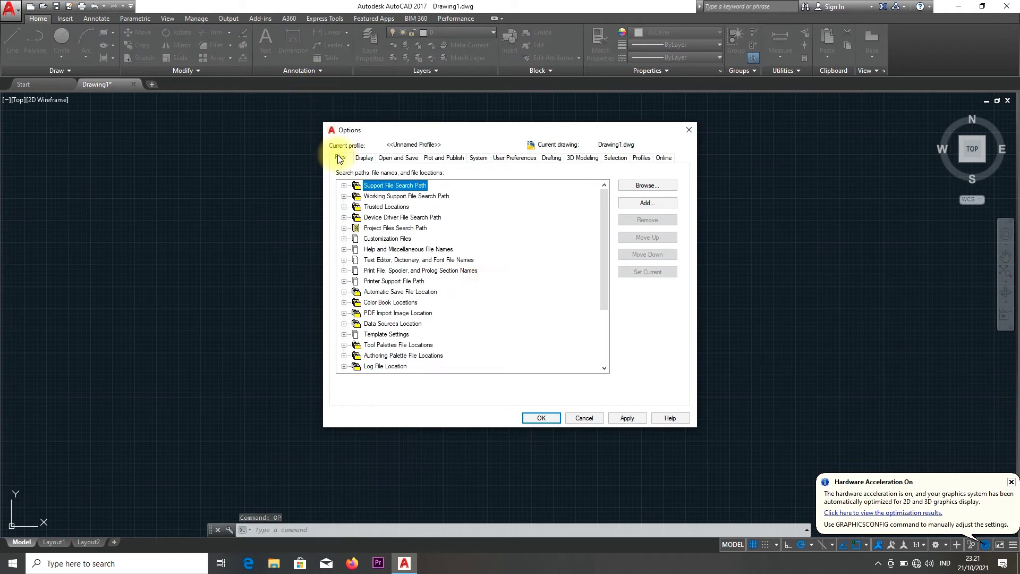
pyautogui.click(365, 158)
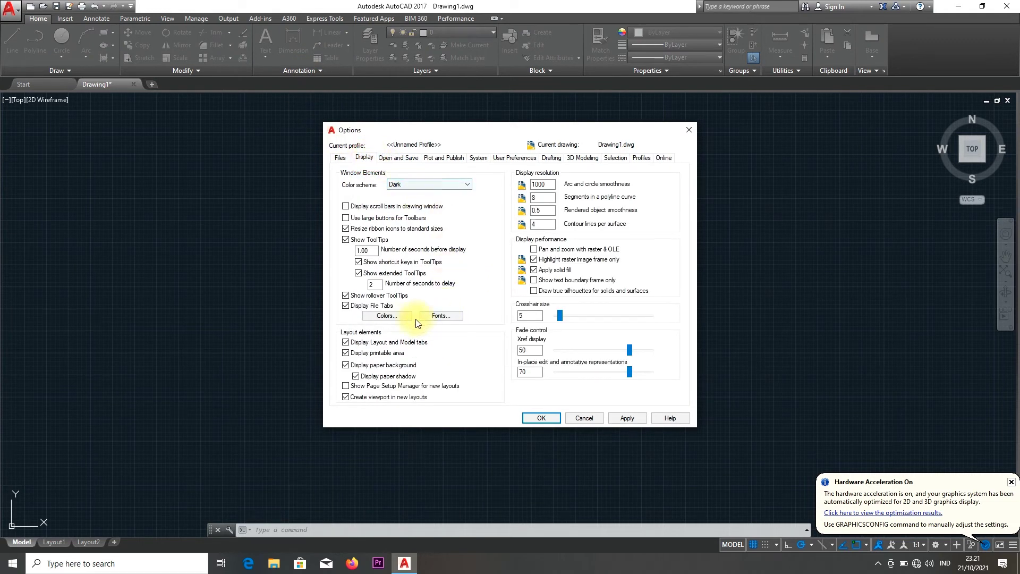
pyautogui.click(396, 316)
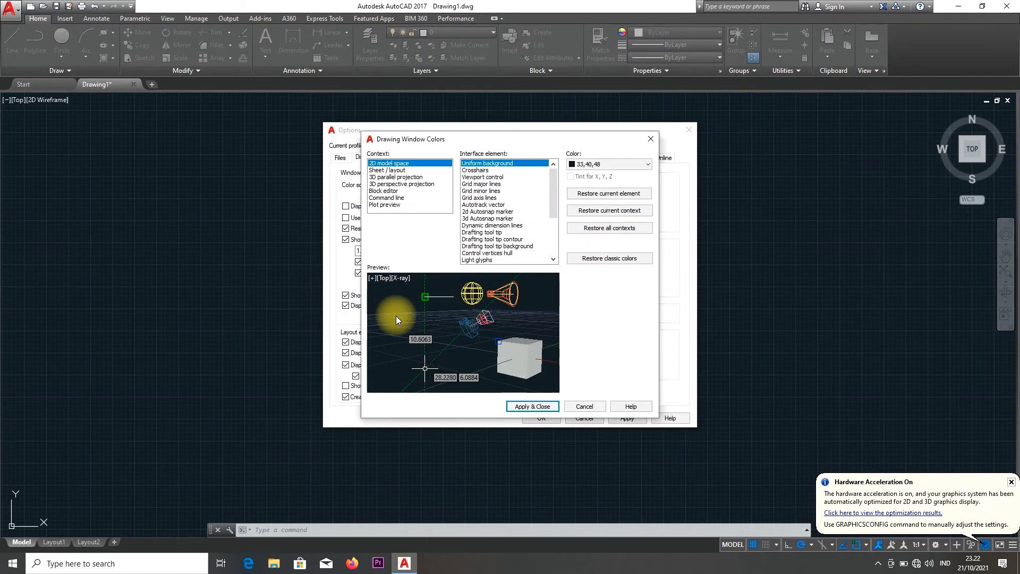
# Set the 2D model space background to Black and crosshairs to Magenta, then apply
pyautogui.click(589, 163)
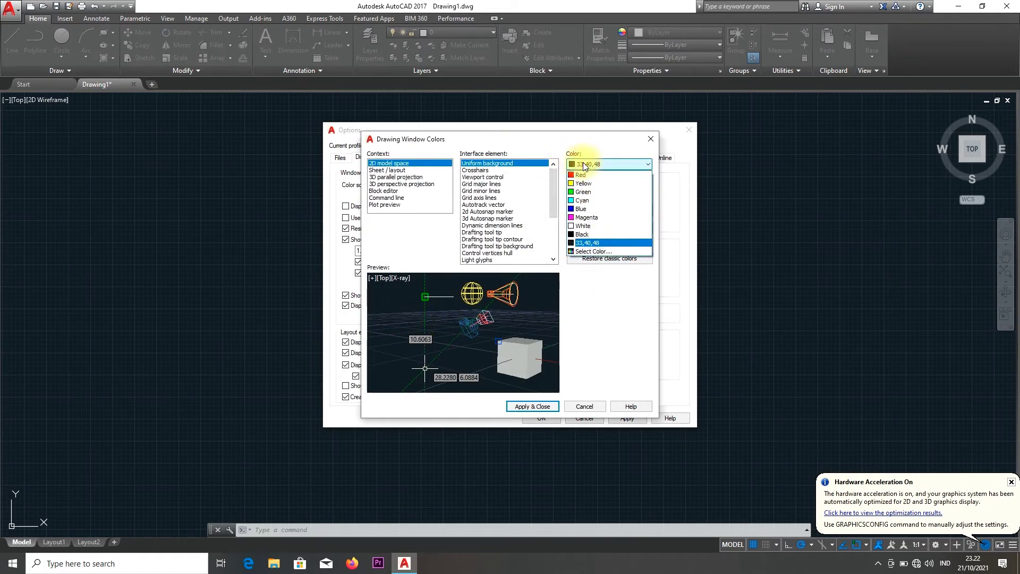
pyautogui.click(583, 234)
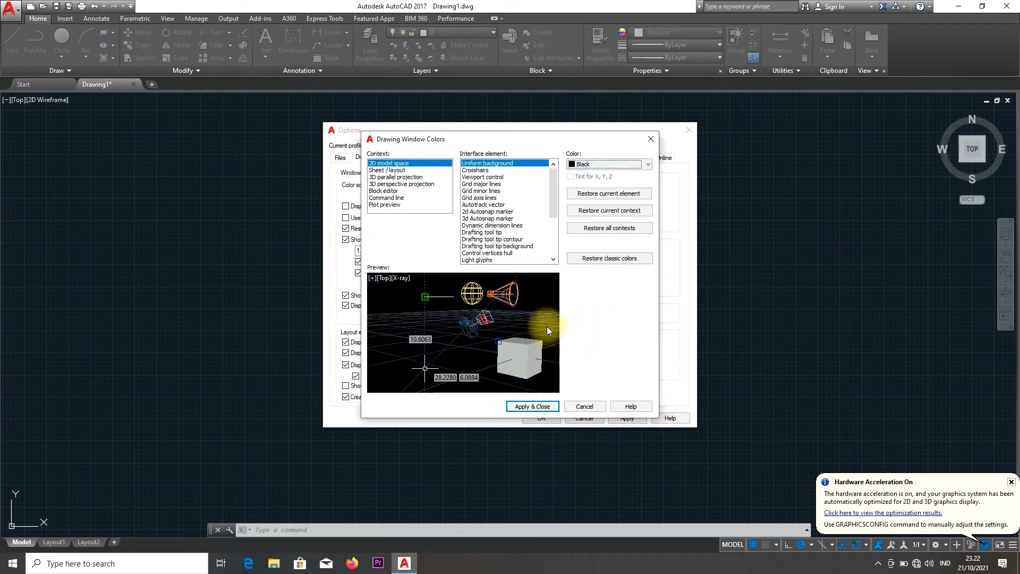
pyautogui.click(474, 170)
pyautogui.click(594, 164)
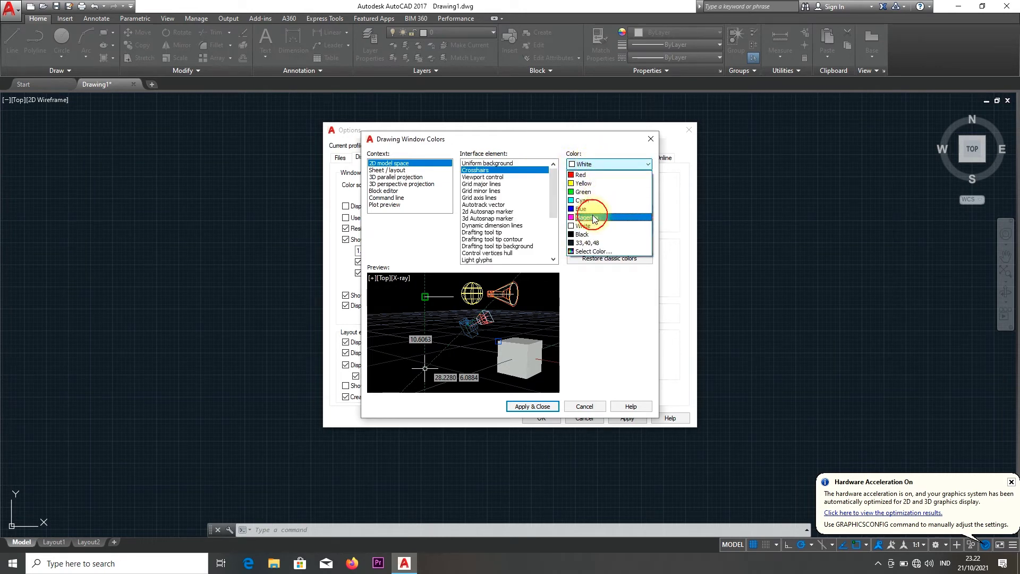
pyautogui.click(592, 215)
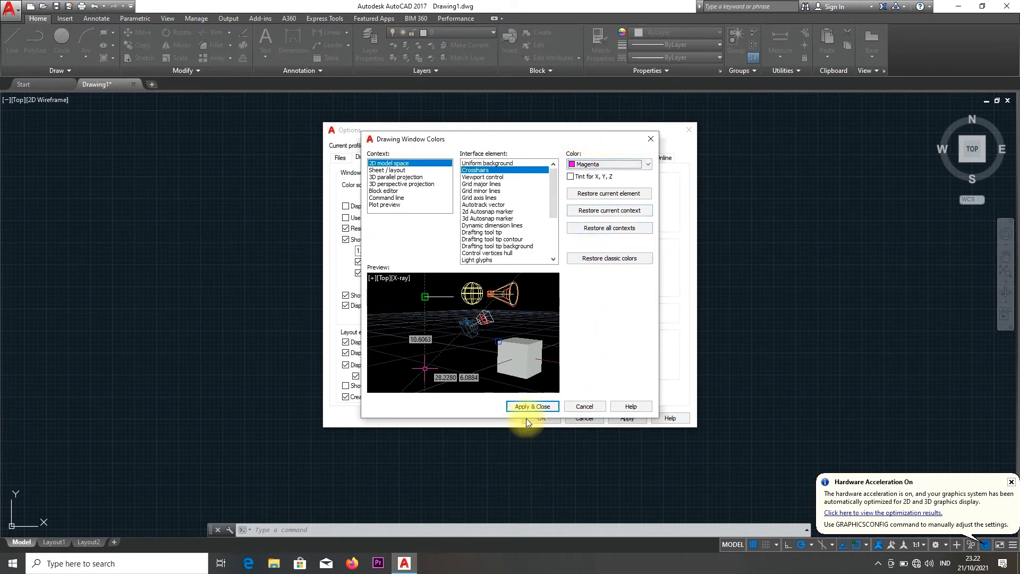
pyautogui.click(536, 407)
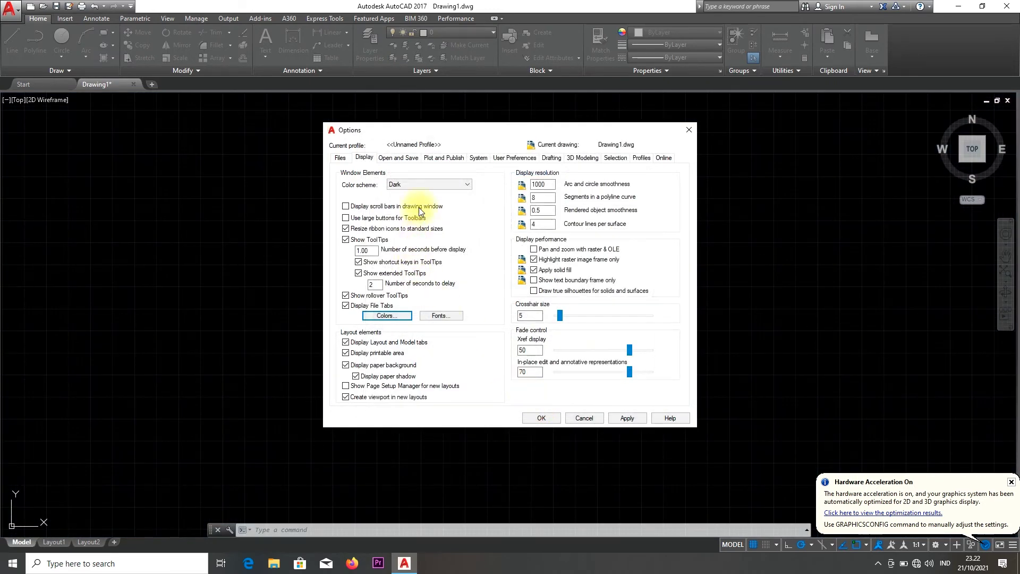
# Set the default Save as format to AutoCAD 2007/LT2007 Drawing (*.dwg)
pyautogui.click(396, 156)
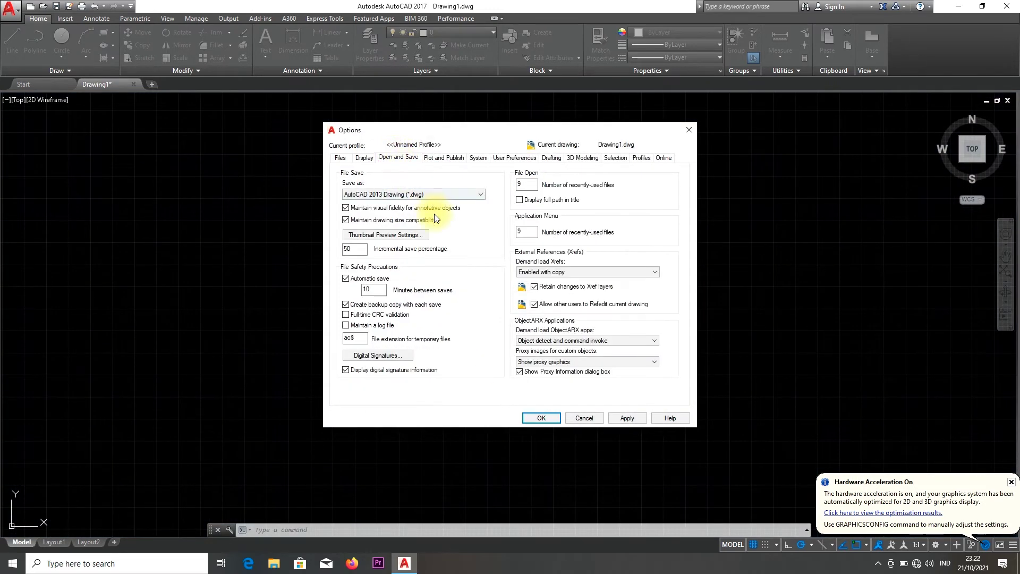
pyautogui.click(458, 195)
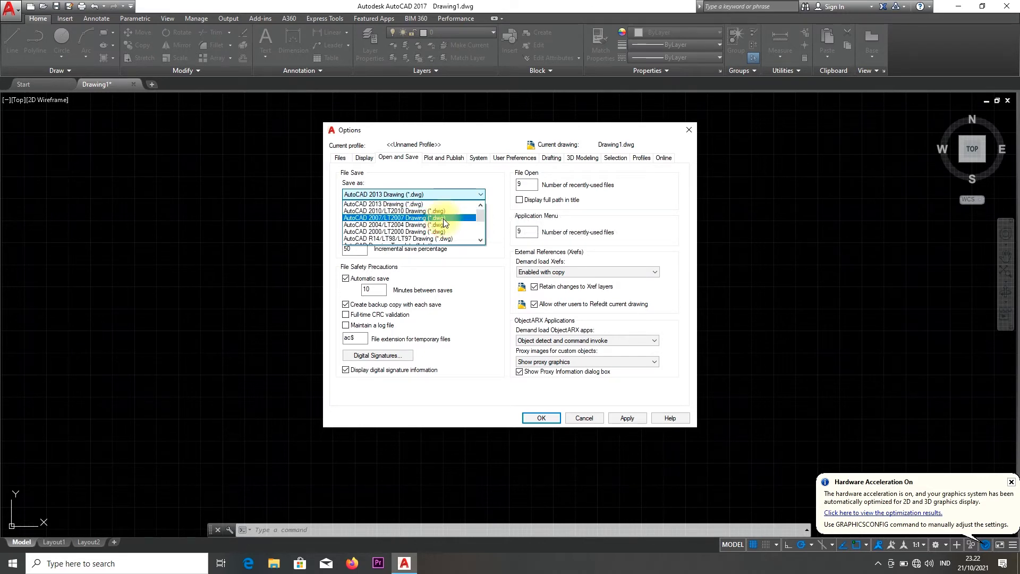
pyautogui.click(445, 219)
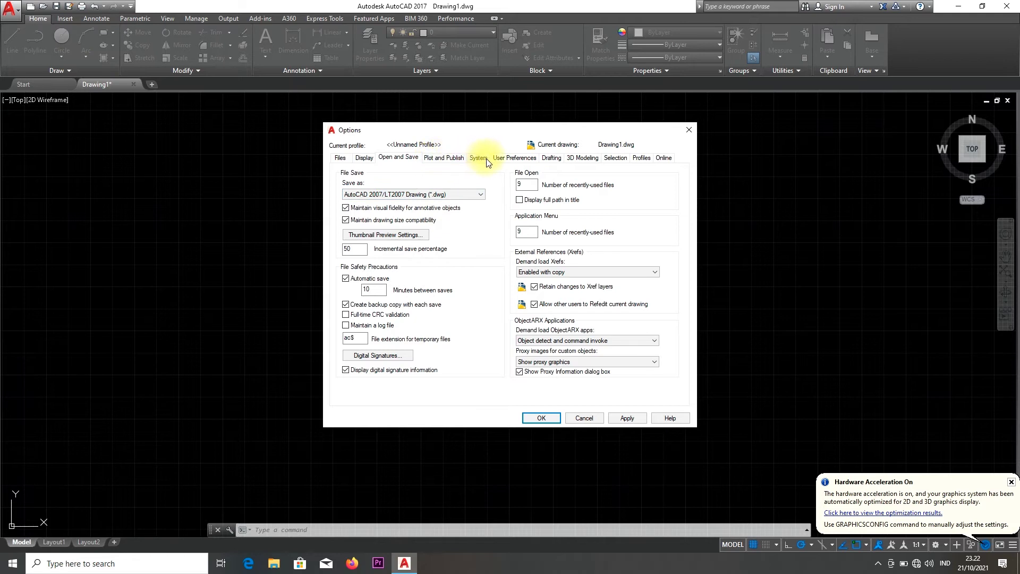
# Enlarge the AutoSnap marker, the pickbox and the grip size using their sliders
pyautogui.click(551, 158)
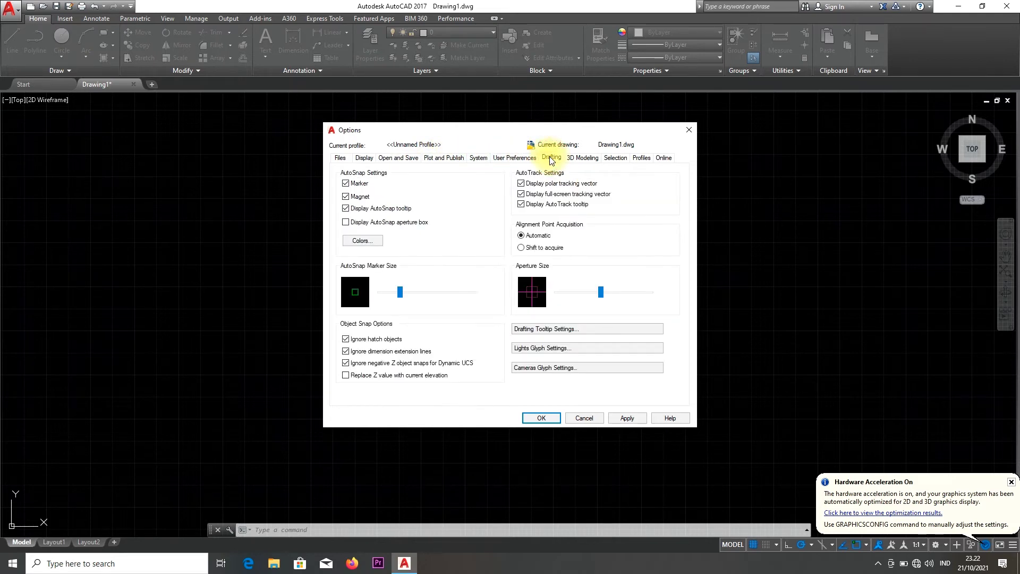
pyautogui.click(422, 292)
pyautogui.click(583, 158)
pyautogui.click(615, 158)
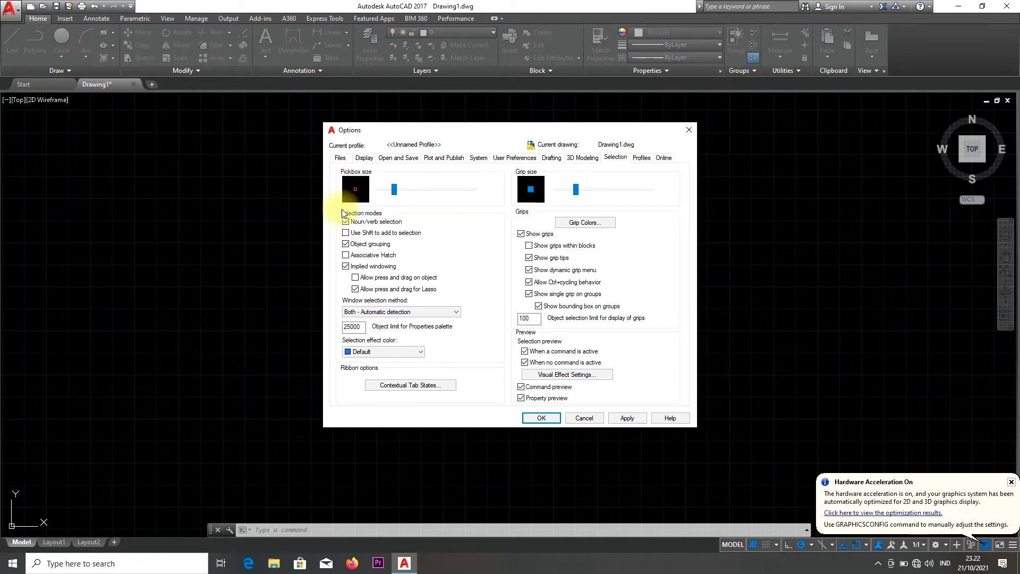
pyautogui.moveTo(393, 189); pyautogui.dragTo(417, 189)
pyautogui.moveTo(575, 189); pyautogui.dragTo(592, 195)
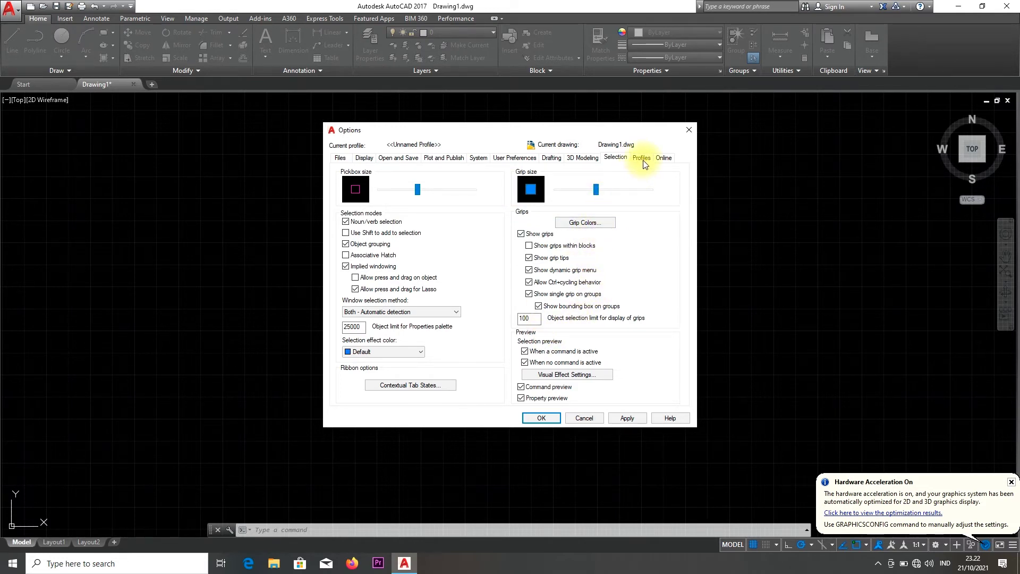
# Set the crosshair size to 49, then apply and confirm the options
pyautogui.click(364, 158)
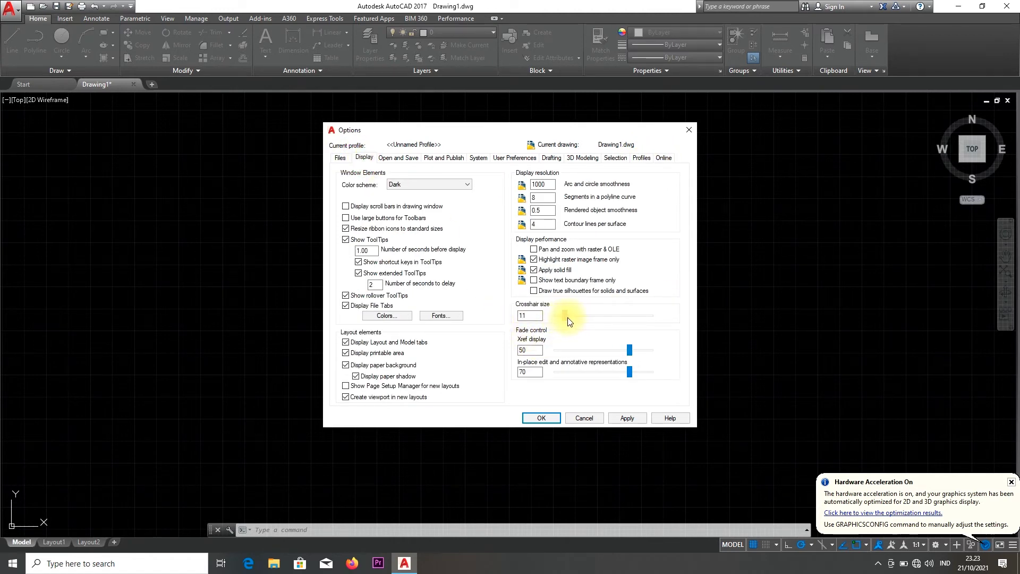
pyautogui.moveTo(581, 321); pyautogui.dragTo(595, 321)
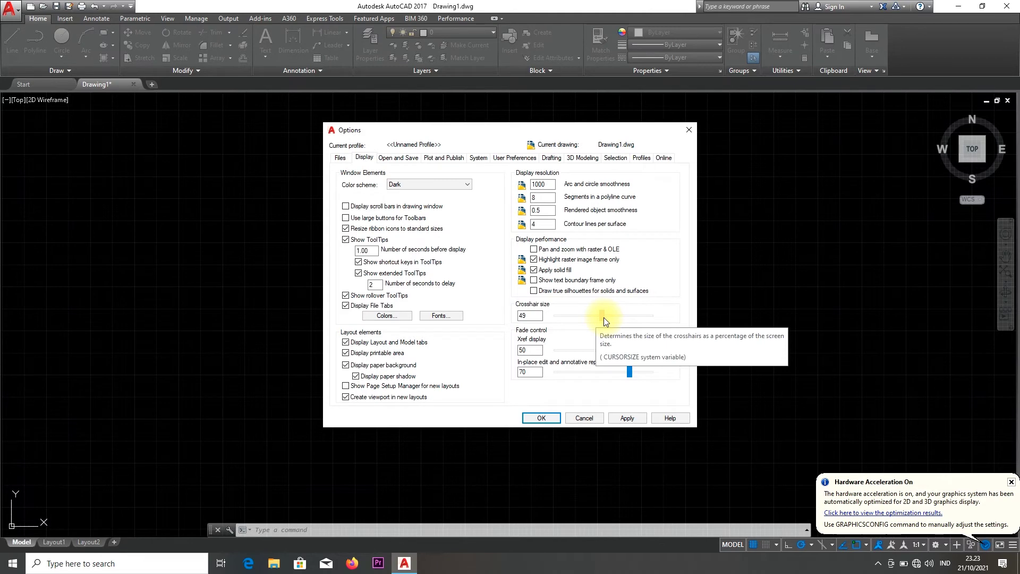
pyautogui.click(623, 417)
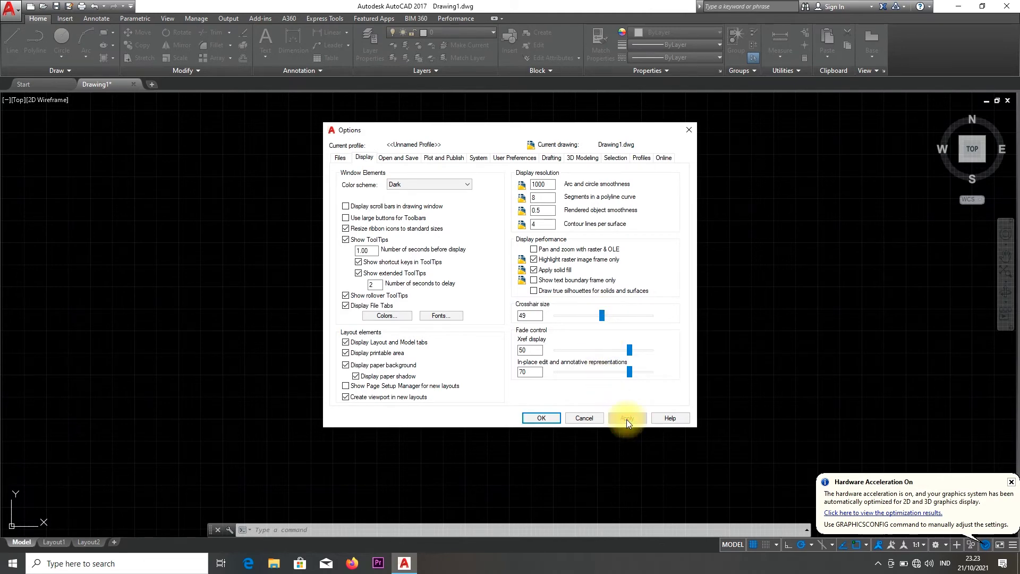
pyautogui.click(539, 419)
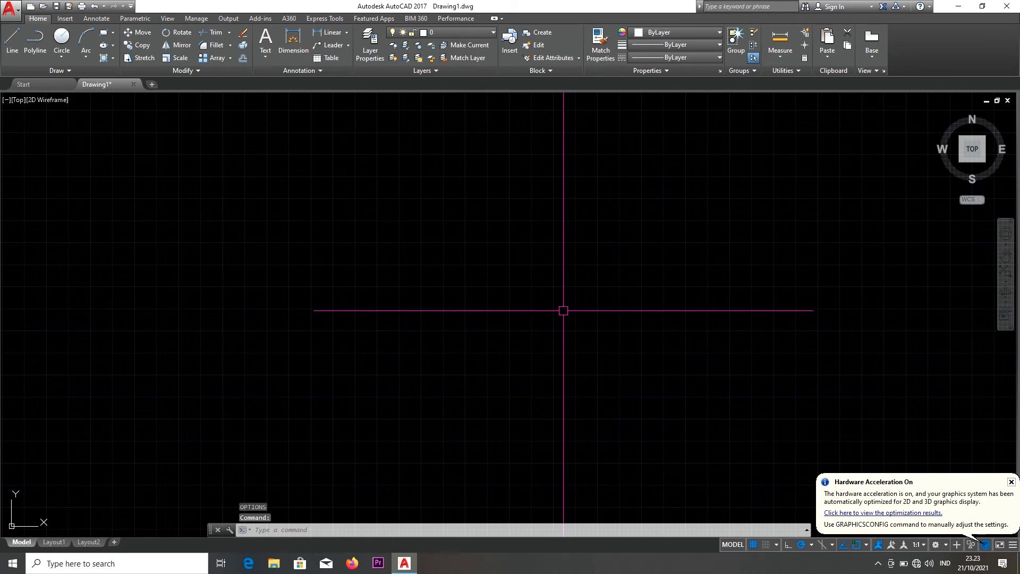
# Draw a horizontal white test line across the drawing area with the L command
pyautogui.write('l')
pyautogui.press('Return')
pyautogui.click(408, 267)
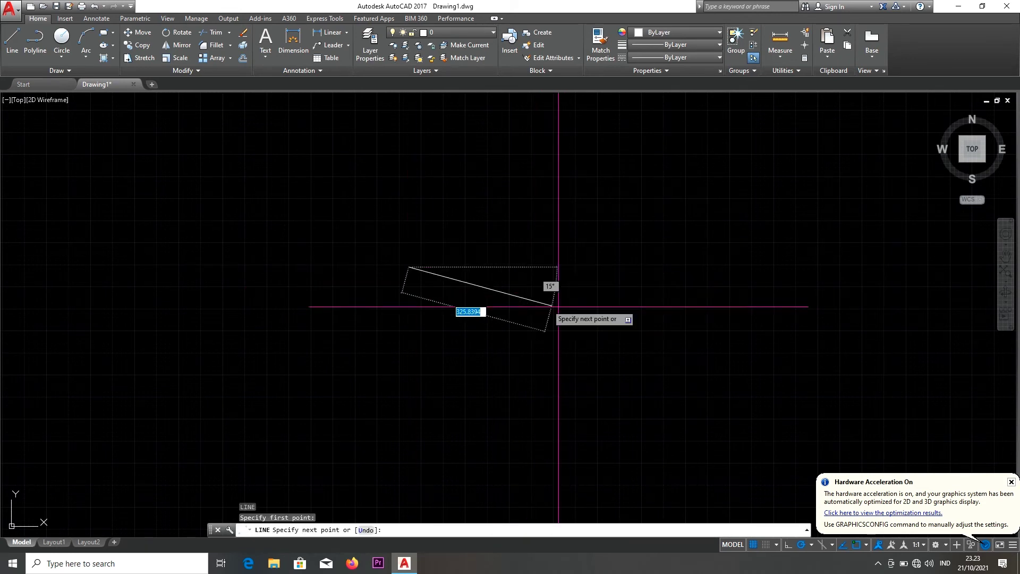
pyautogui.click(637, 267)
pyautogui.press('Escape')
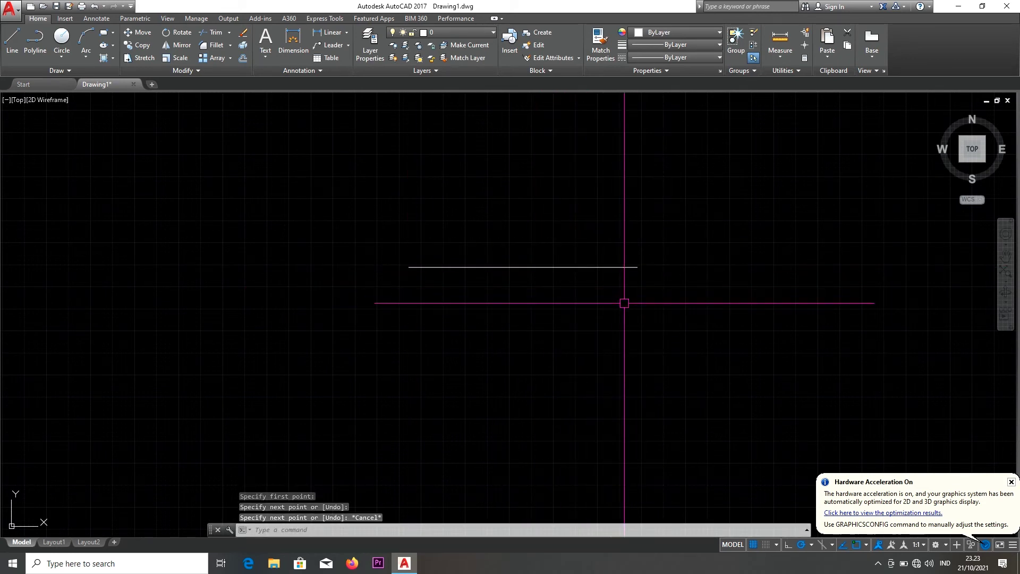
pyautogui.press('Return')
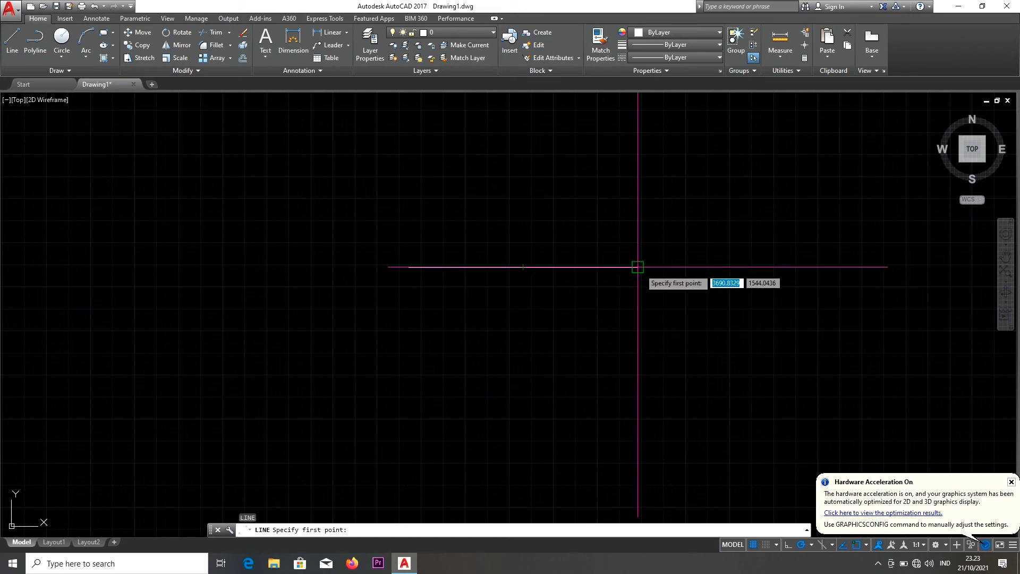
pyautogui.press('Escape')
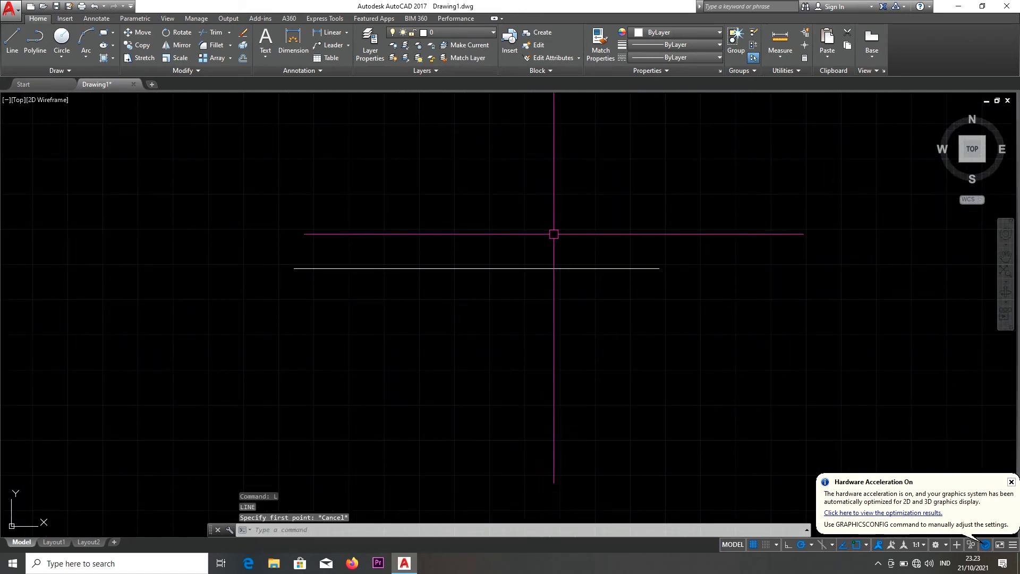
# Turn off the background grid with F7
pyautogui.scroll(2, 572, 216)
pyautogui.moveTo(572, 217); pyautogui.dragTo(574, 225, button='middle')
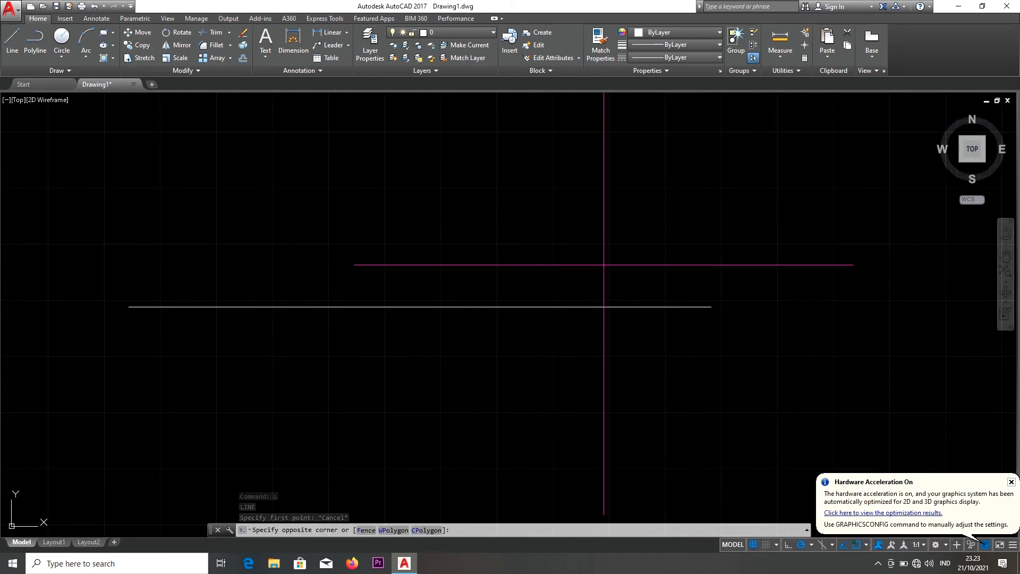
pyautogui.click(601, 256)
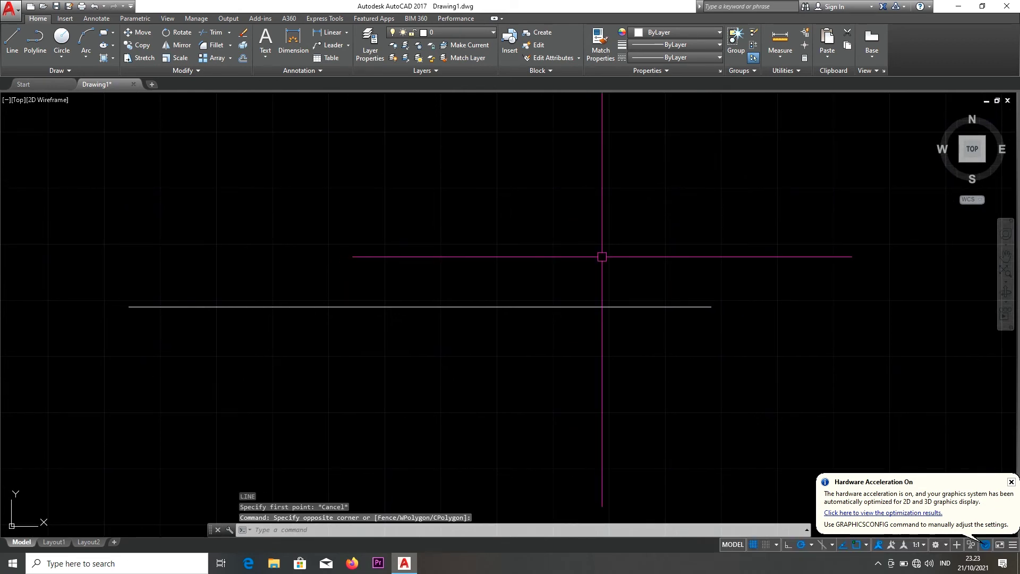
pyautogui.press('F7')
pyautogui.scroll(-4, 605, 257)
pyautogui.click(608, 257)
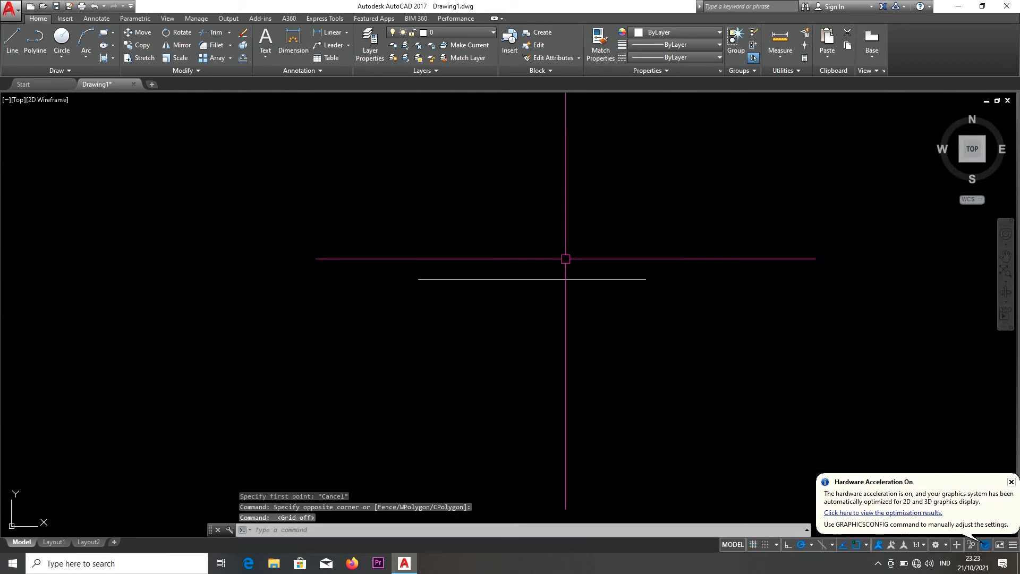
# Stretch the test line's left endpoint far to the left to lengthen it
pyautogui.click(398, 324)
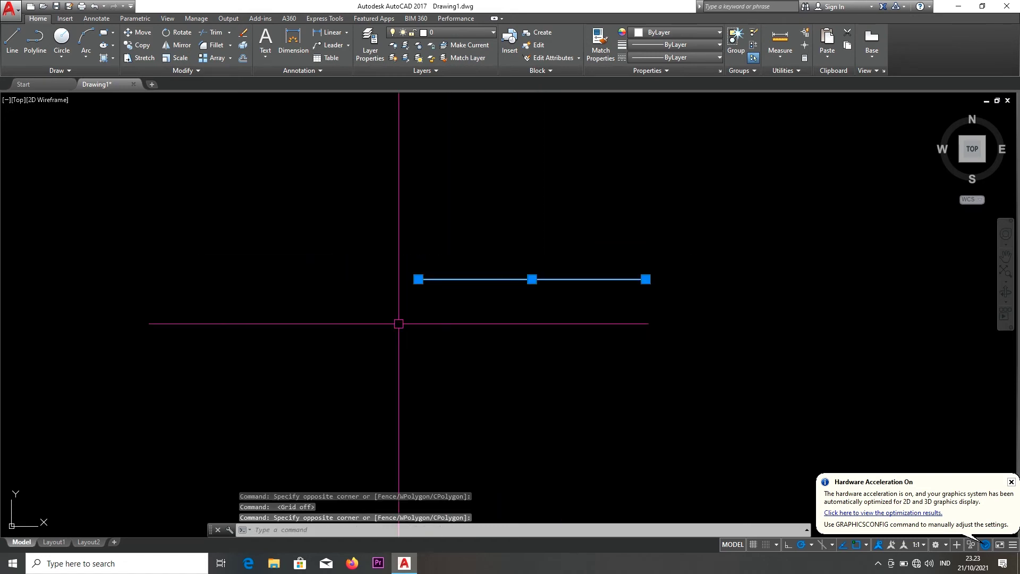
pyautogui.click(418, 279)
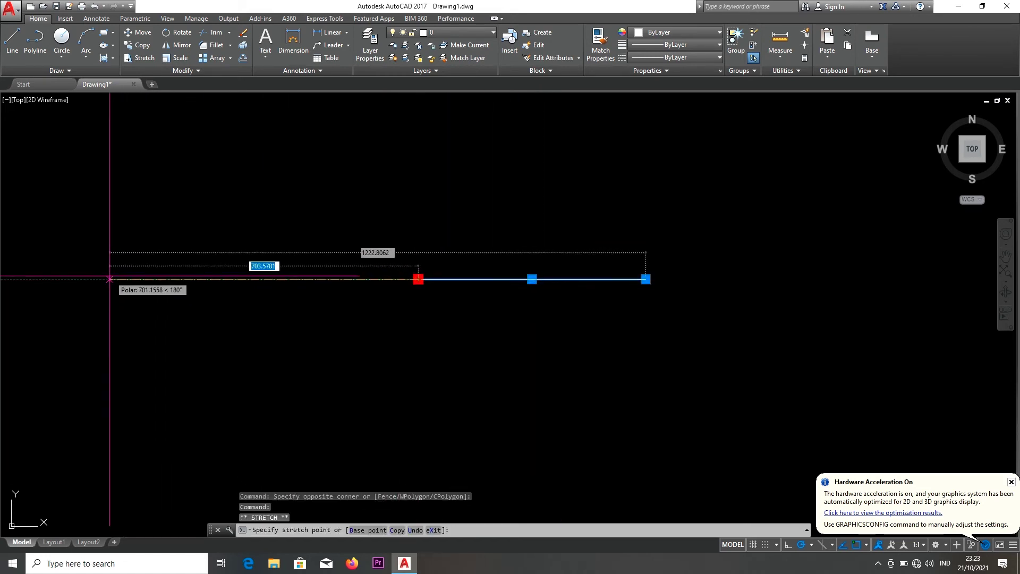
pyautogui.click(72, 279)
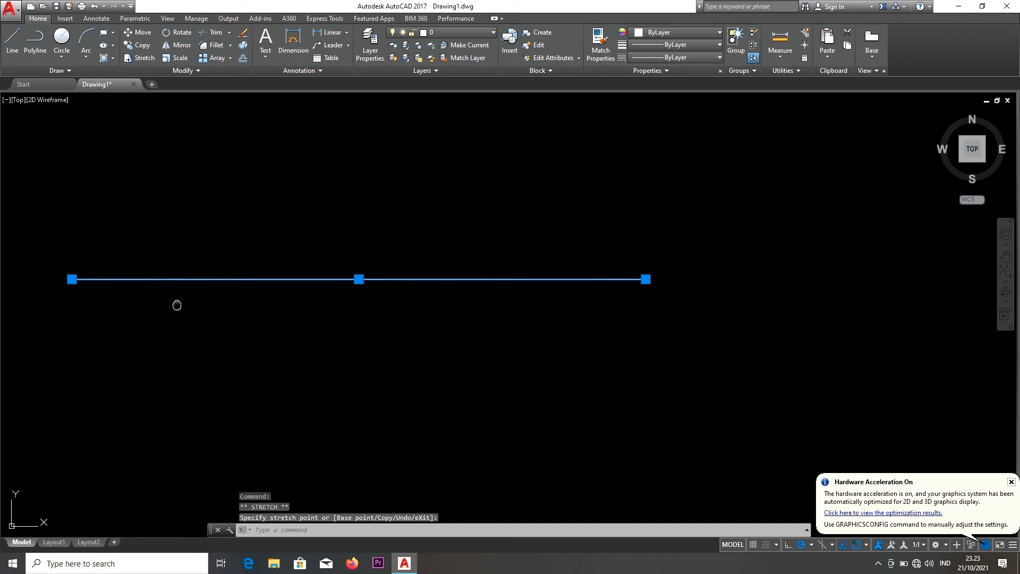
pyautogui.moveTo(178, 302); pyautogui.dragTo(301, 301, button='middle')
pyautogui.press('Escape')
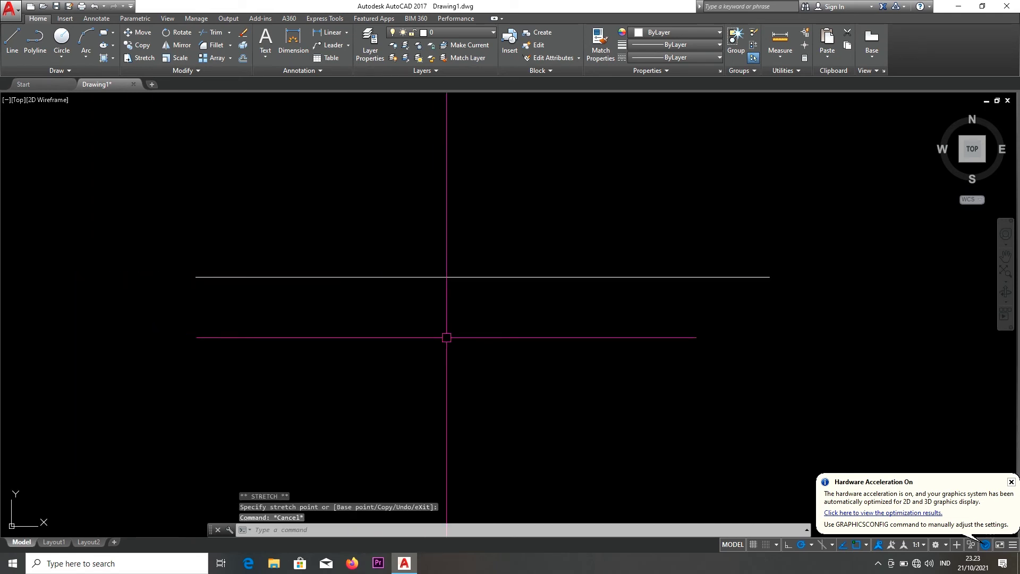
# Add a DLI linear dimension of 1308.8 from the test line's left to right endpoint
pyautogui.write('d')
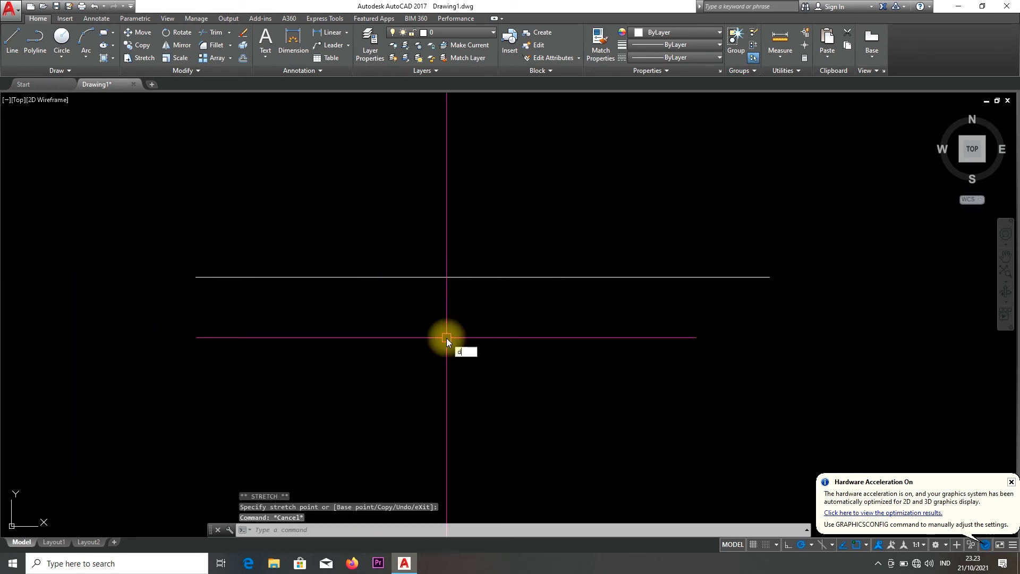
pyautogui.write('li')
pyautogui.press('Return')
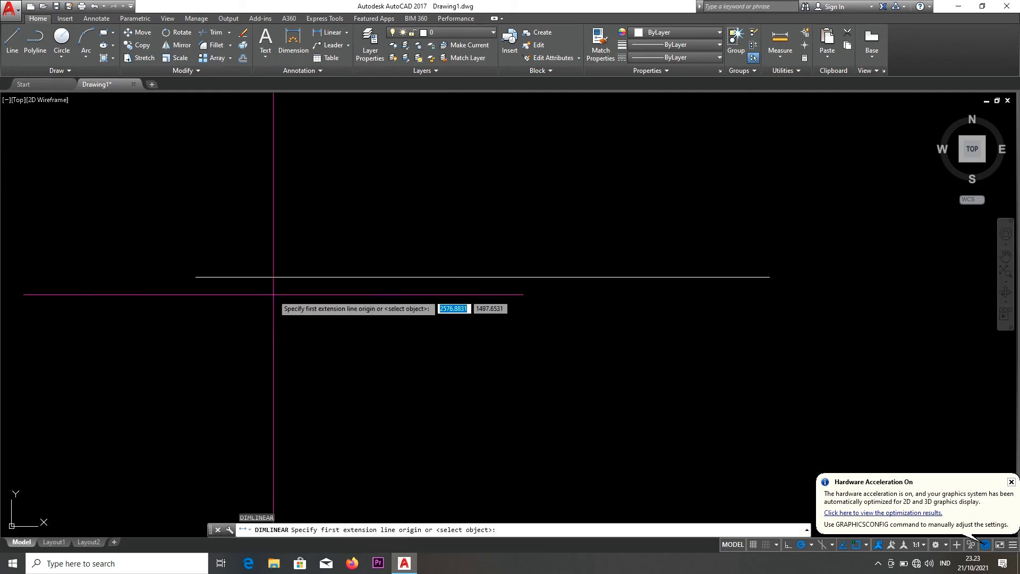
pyautogui.click(196, 277)
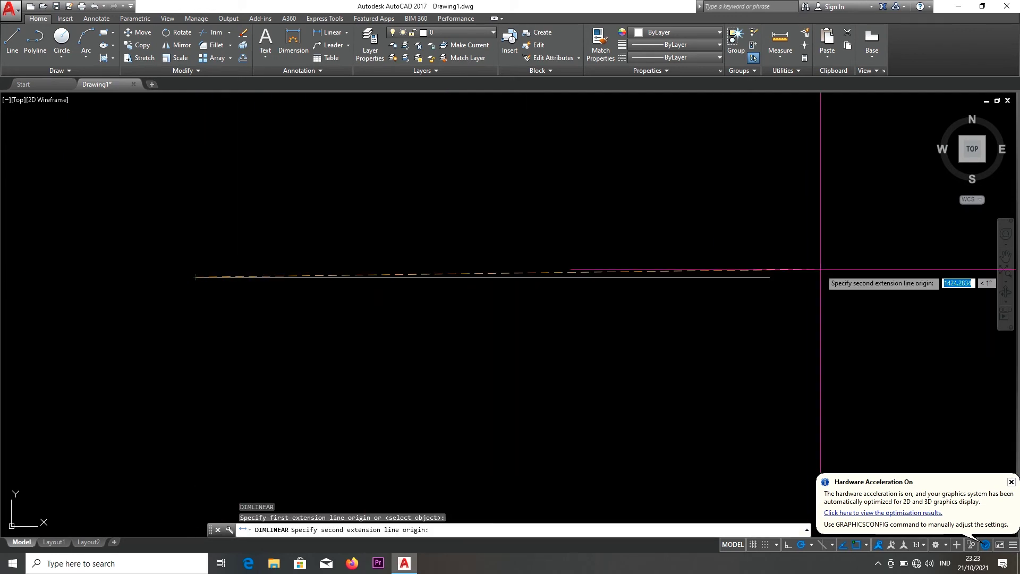
pyautogui.click(769, 276)
pyautogui.scroll(2, 440, 261)
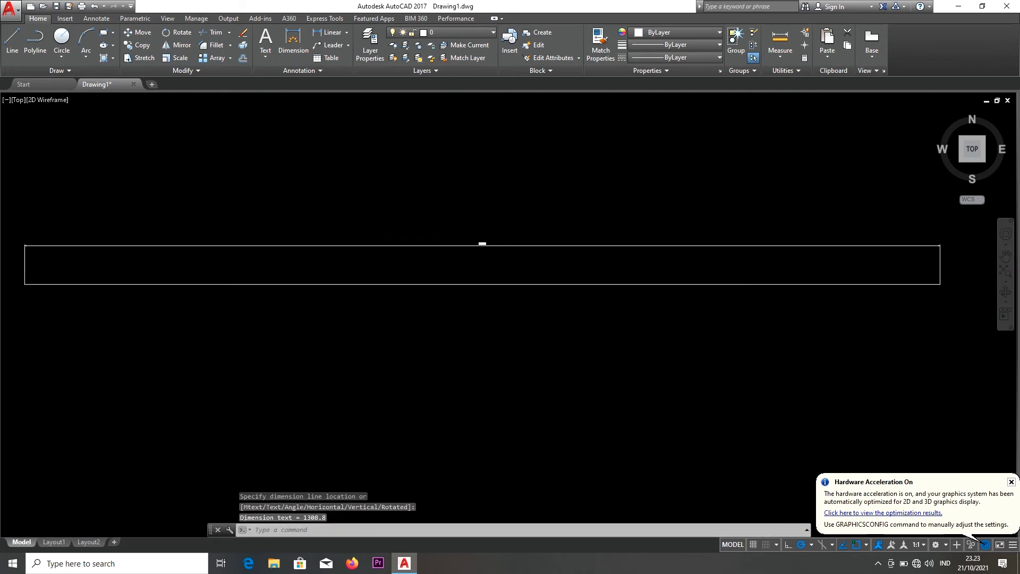
pyautogui.scroll(3, 501, 226)
pyautogui.scroll(-8, 533, 223)
pyautogui.scroll(4, 538, 225)
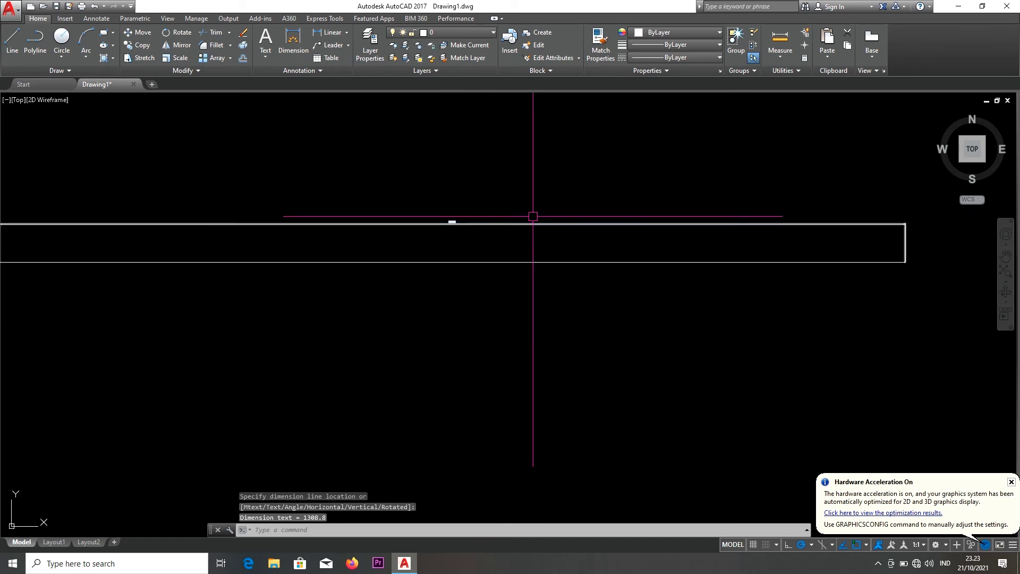
pyautogui.scroll(-4, 605, 252)
pyautogui.scroll(2, 552, 226)
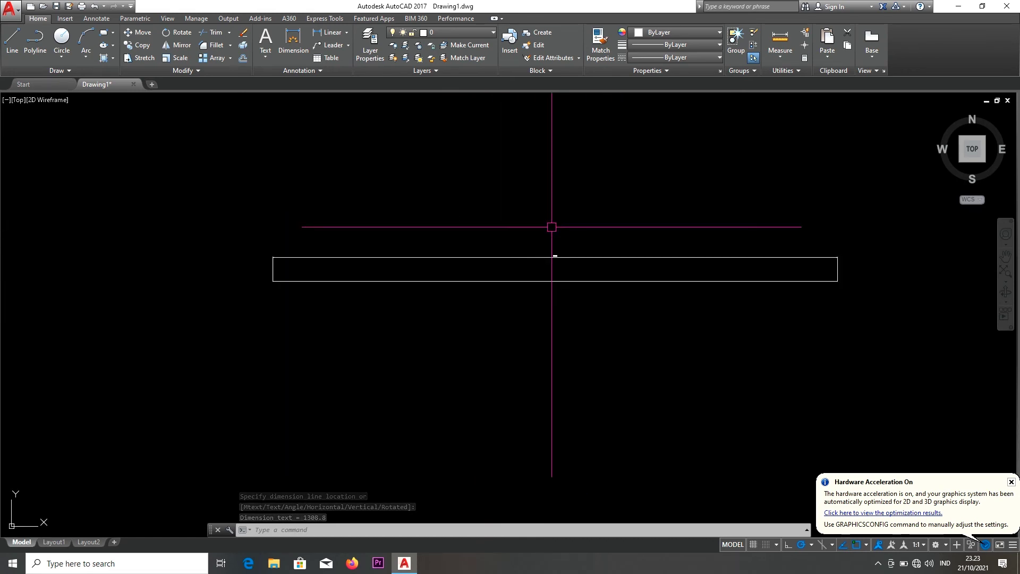
# Give the ISO-25 dimension style an overall scale of 5
pyautogui.write('D')
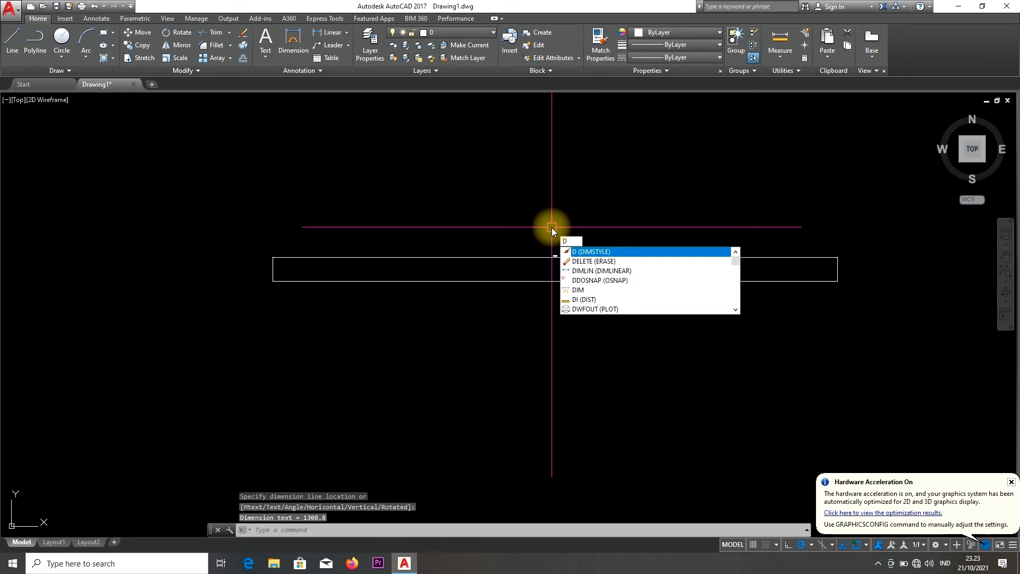
pyautogui.press('Return')
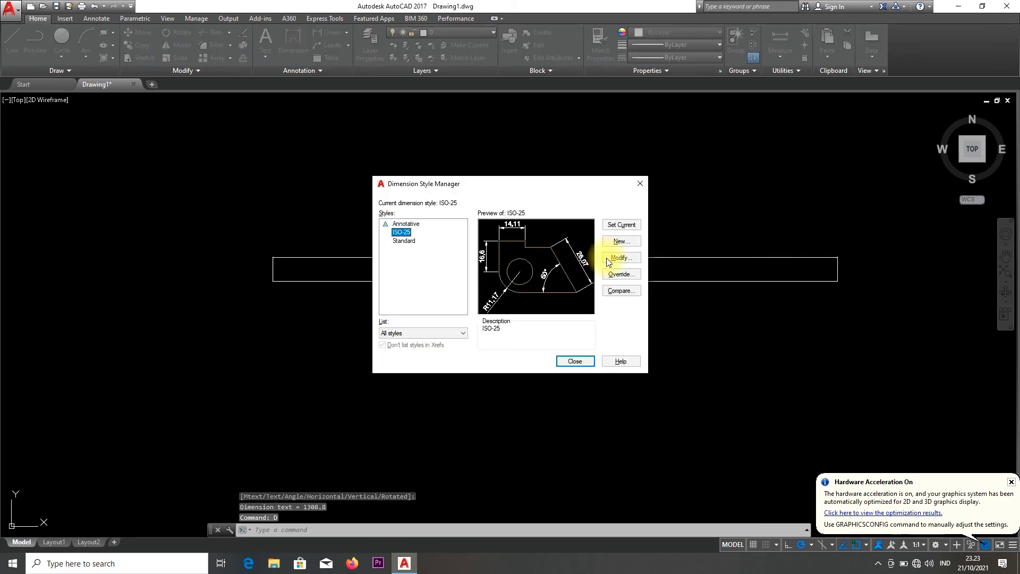
pyautogui.click(626, 259)
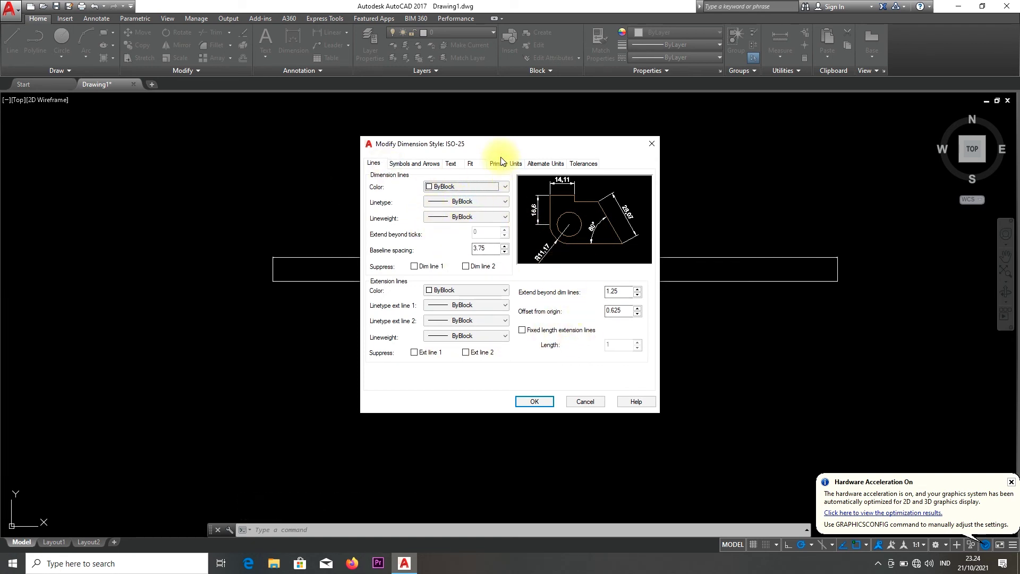
pyautogui.click(471, 165)
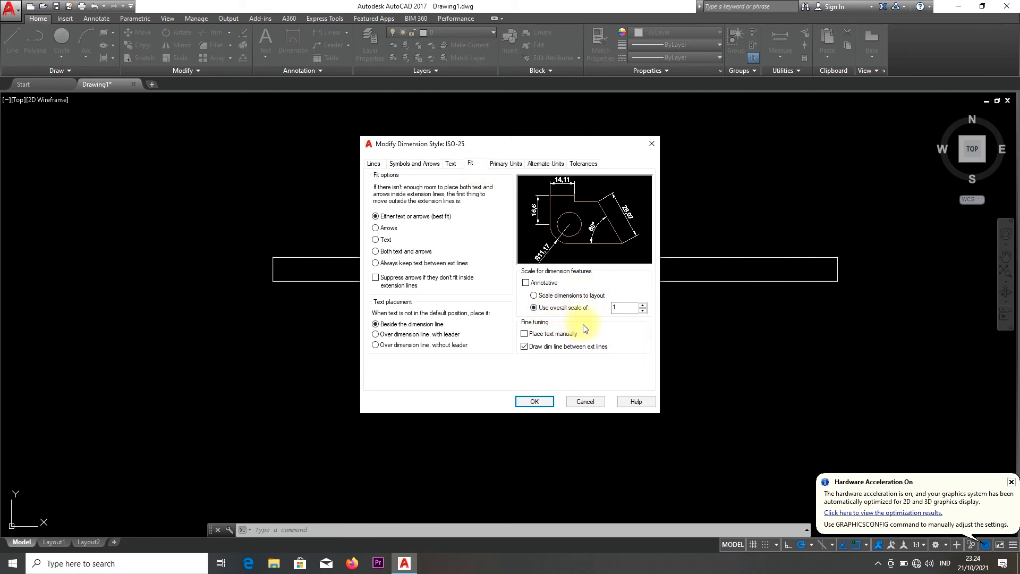
pyautogui.doubleClick(626, 310)
pyautogui.write('5')
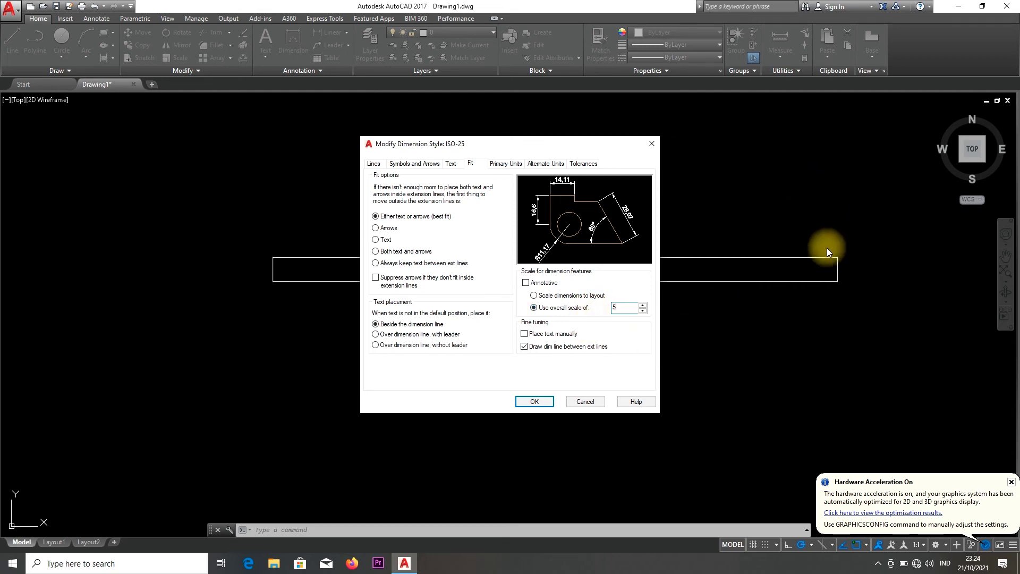
pyautogui.click(534, 401)
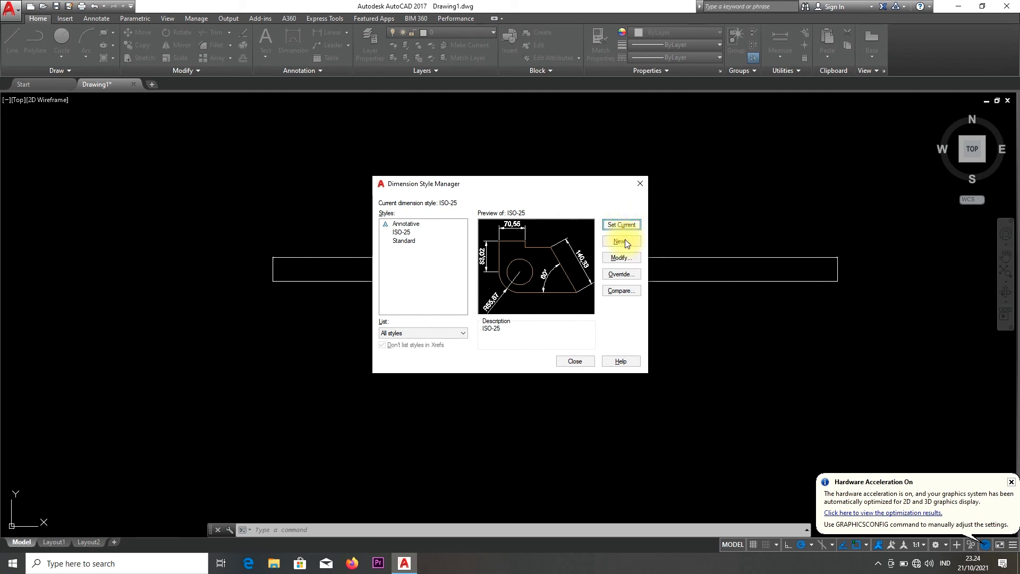
pyautogui.click(570, 360)
pyautogui.scroll(2, 574, 234)
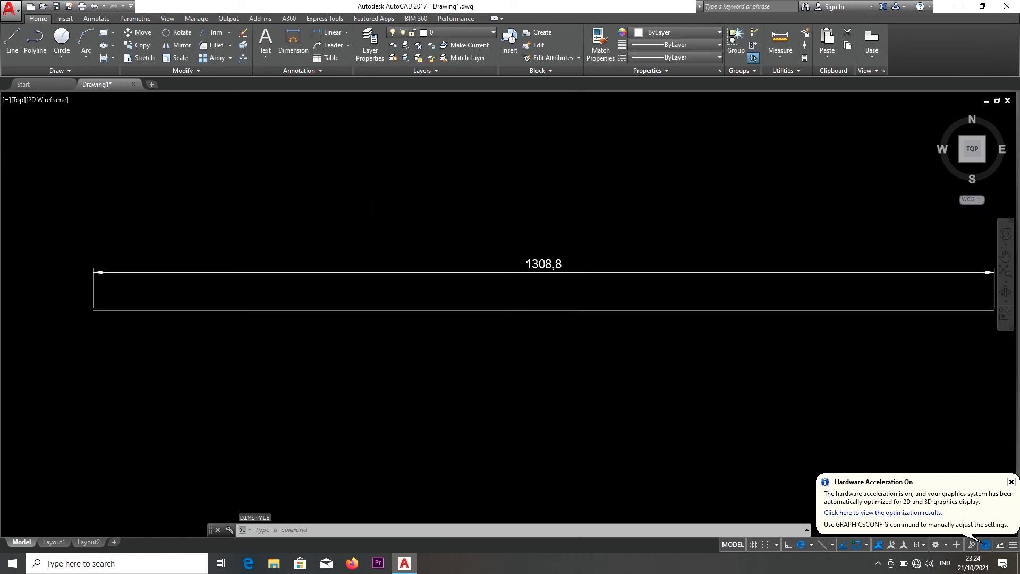
pyautogui.scroll(-2, 540, 250)
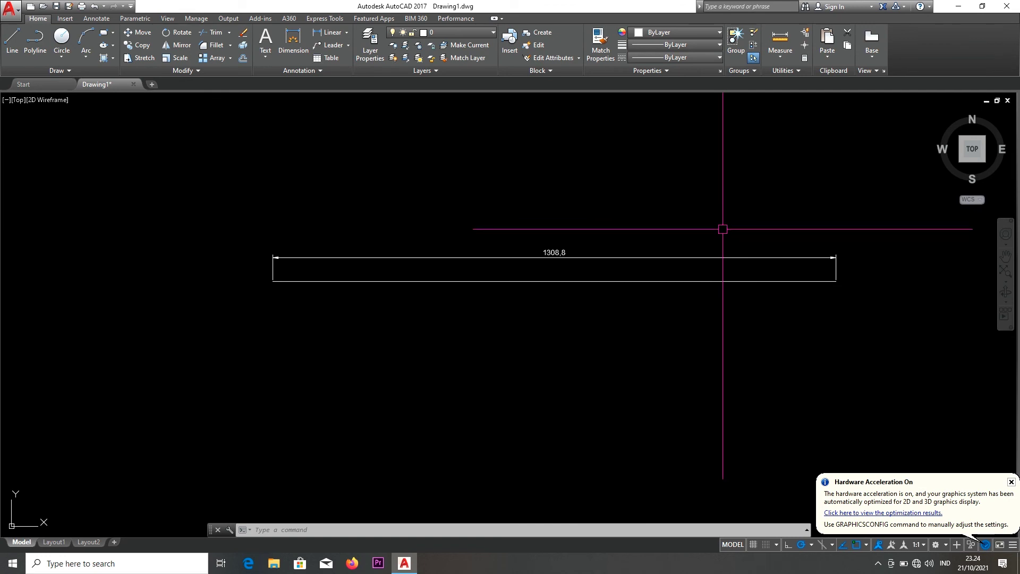
pyautogui.moveTo(722, 229); pyautogui.dragTo(686, 255, button='middle')
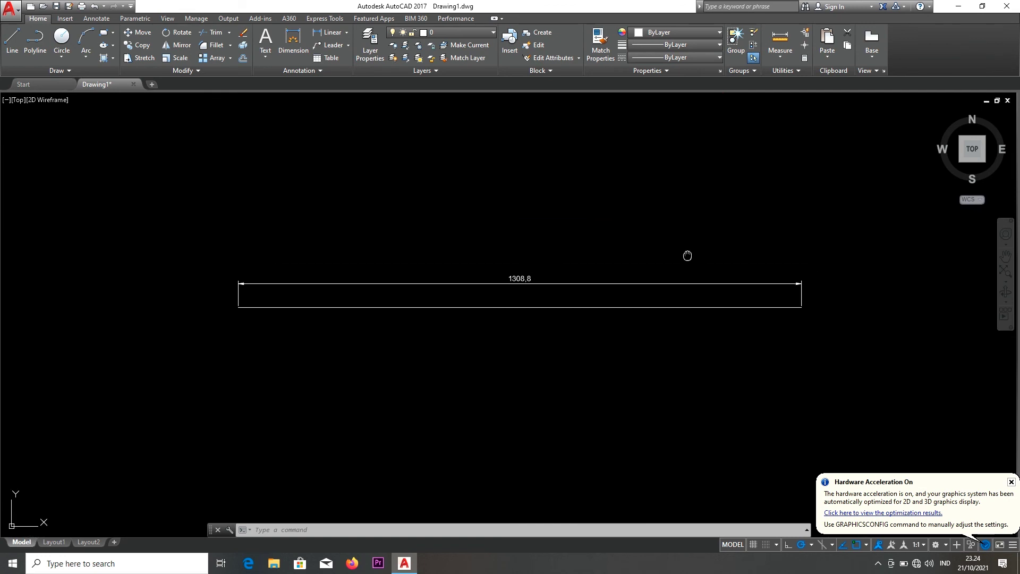